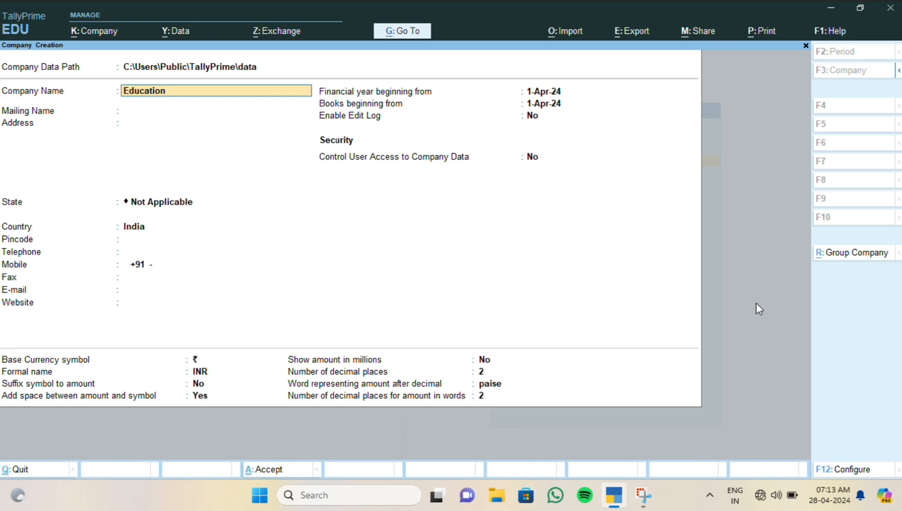
- Enter Ranchi as the company address and choose Jharkhand as its state
key(Return)
key(Return)
text(R)
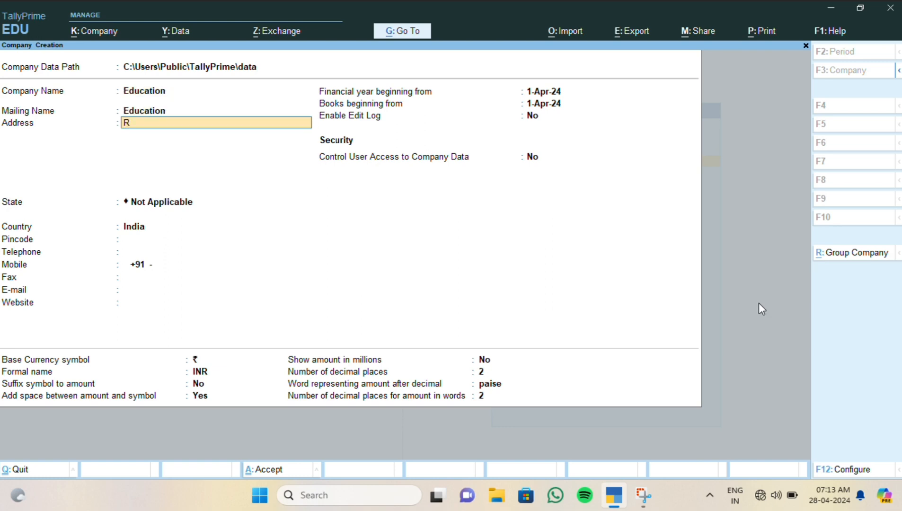
text(anchi)
key(Return)
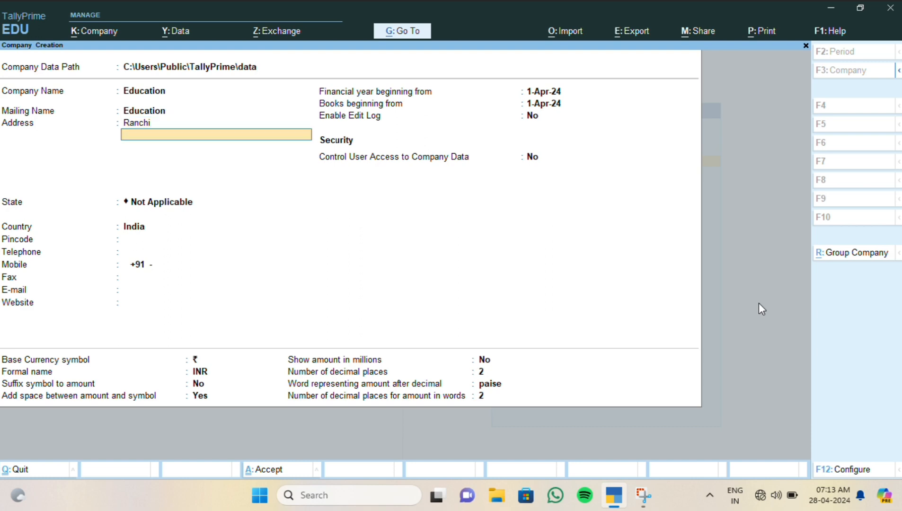
key(Return)
text(Jh)
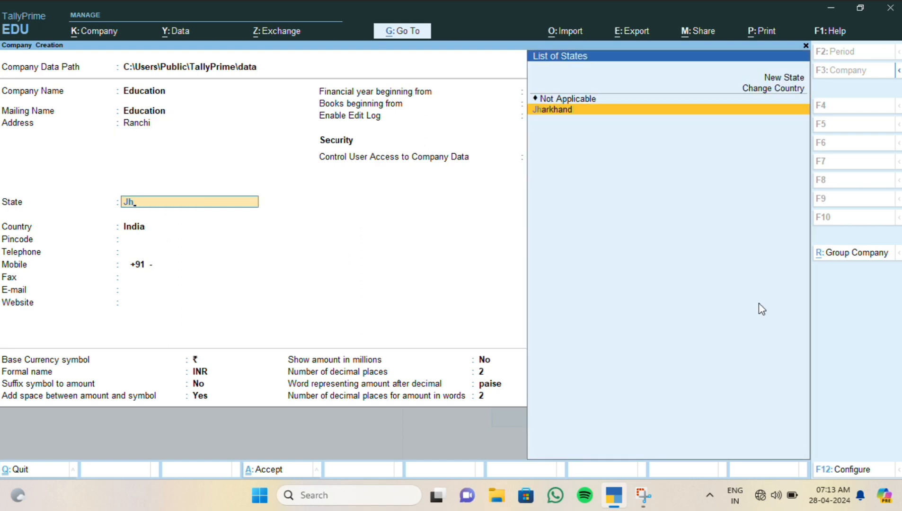
key(Return)
- Fill in the pincode, telephone number, mobile number and company e-mail address
text(5555555)
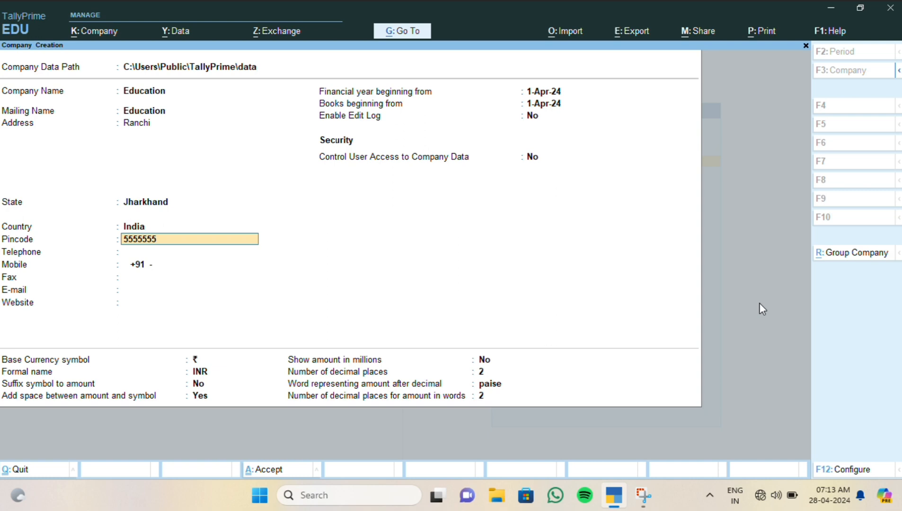
key(Return)
text(444)
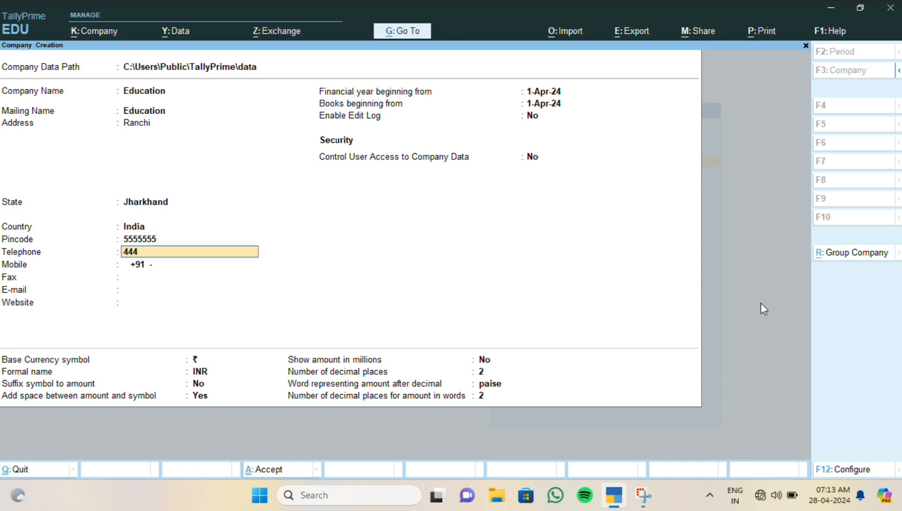
text(44444)
key(Return)
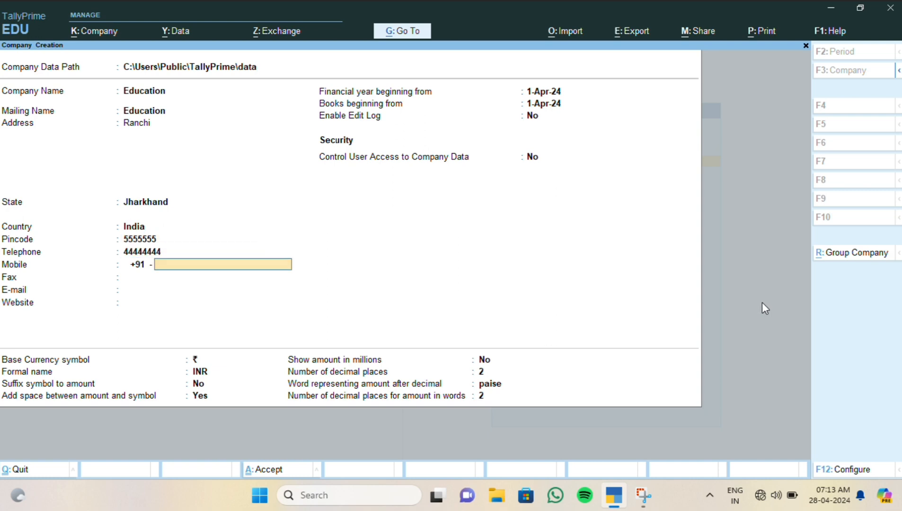
text(44444444444)
key(Return)
key(Return)
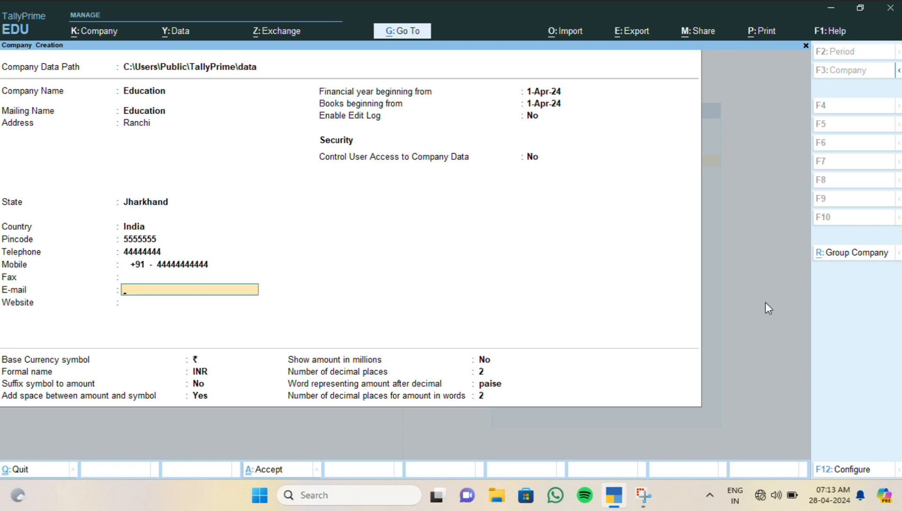
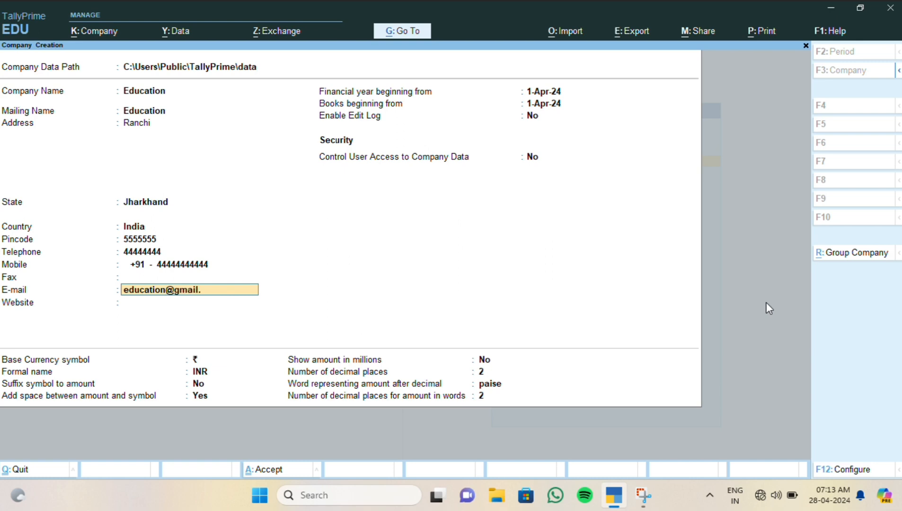
key(Return)
key(Return)
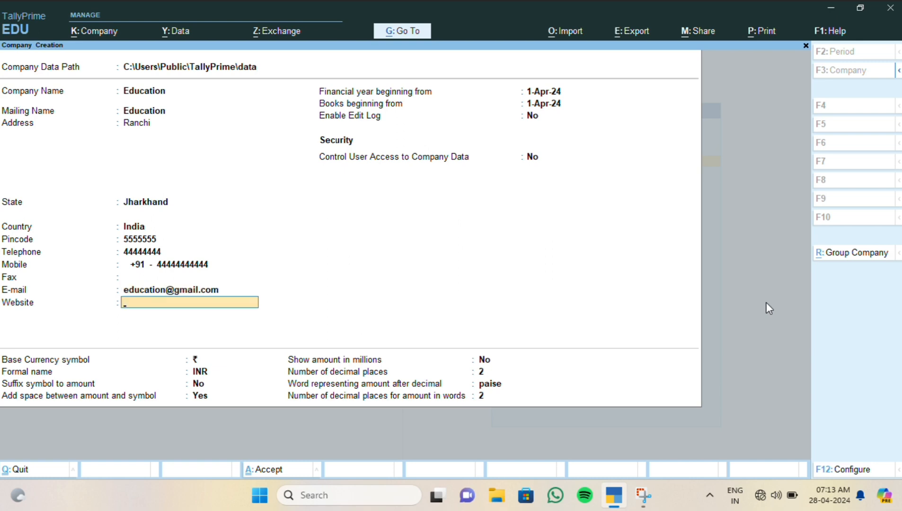
- Start the financial year from 01-04-25 and set Control User Access to Yes
text(0)
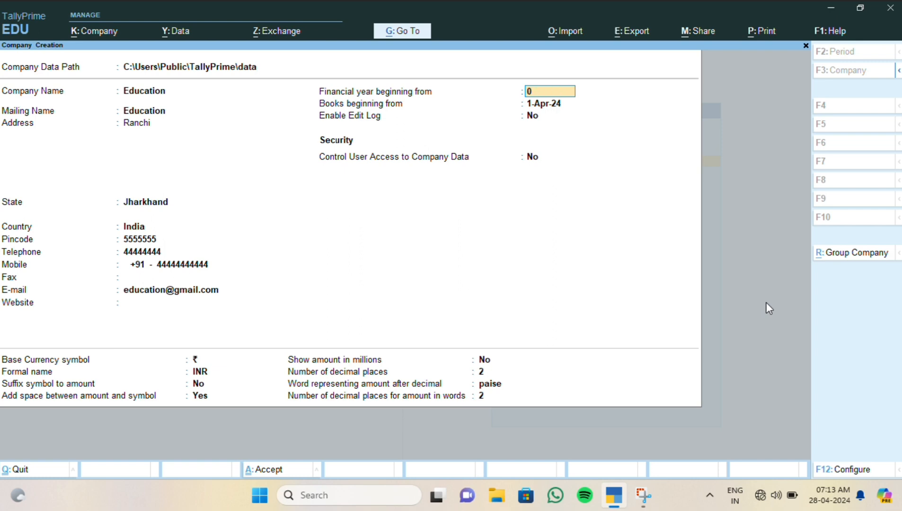
text(1-04-25)
key(Return)
key(Return)
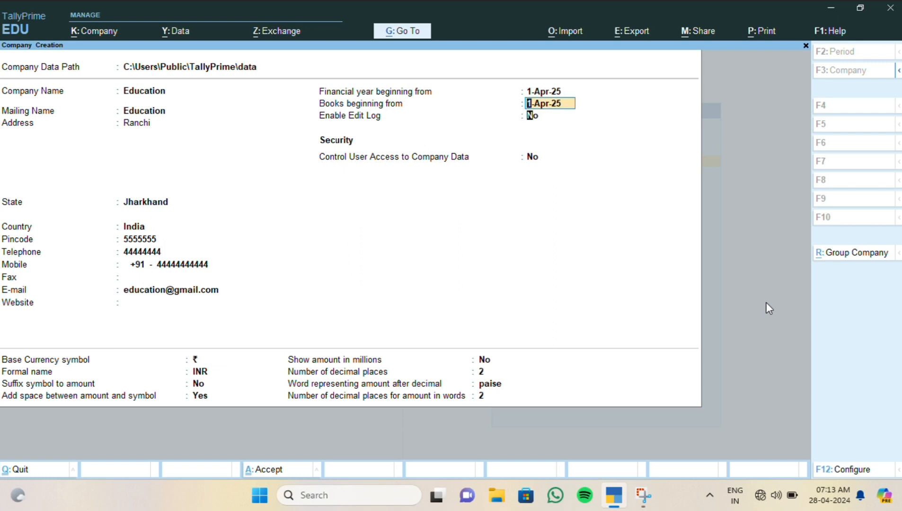
key(Return)
text(y)
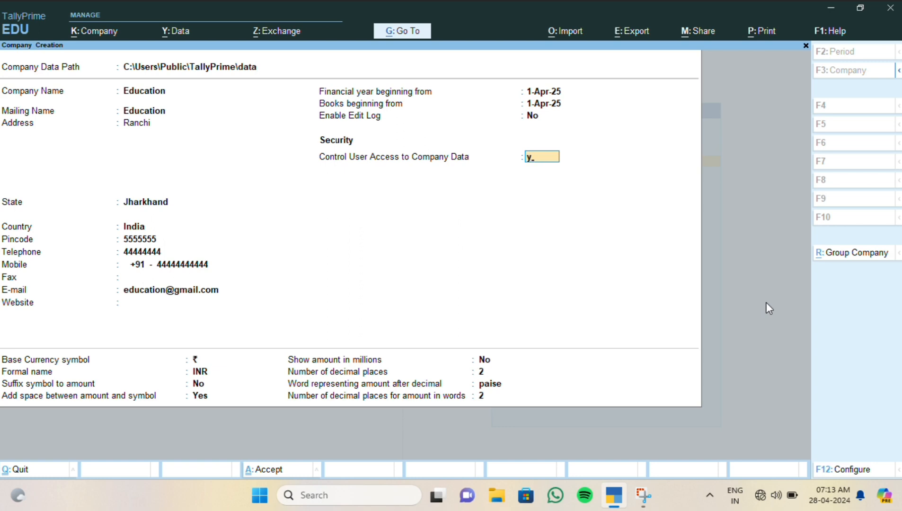
key(Return)
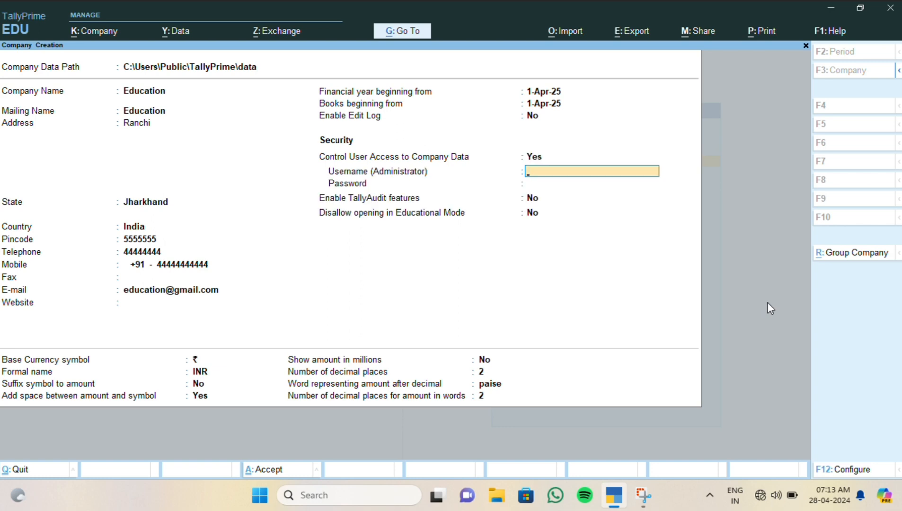
- Set the administrator username and confirmed password, dismiss the warning and accept the company form
text(sharma)
key(Return)
text(**)
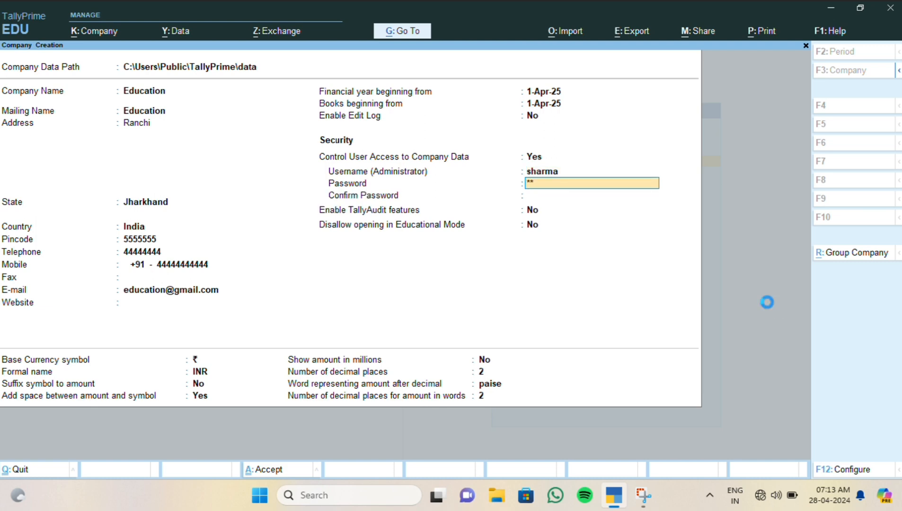
key(Return)
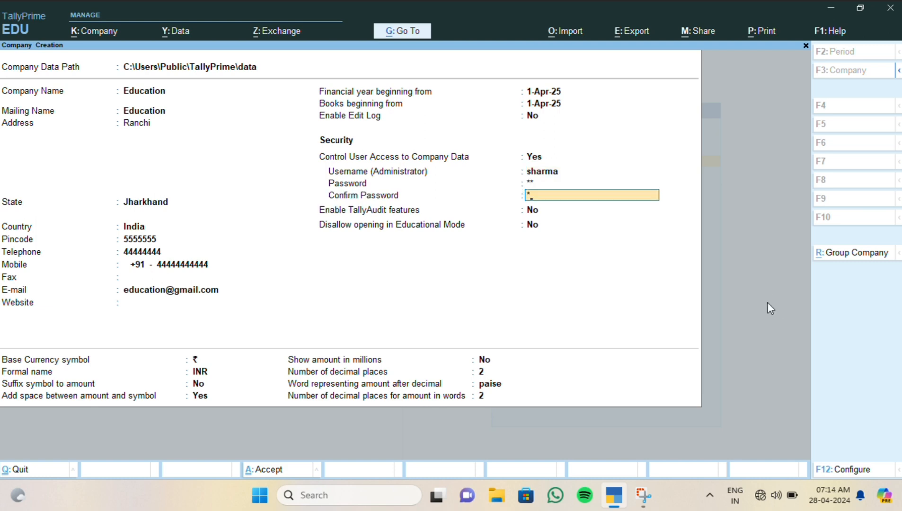
text(**)
key(Return)
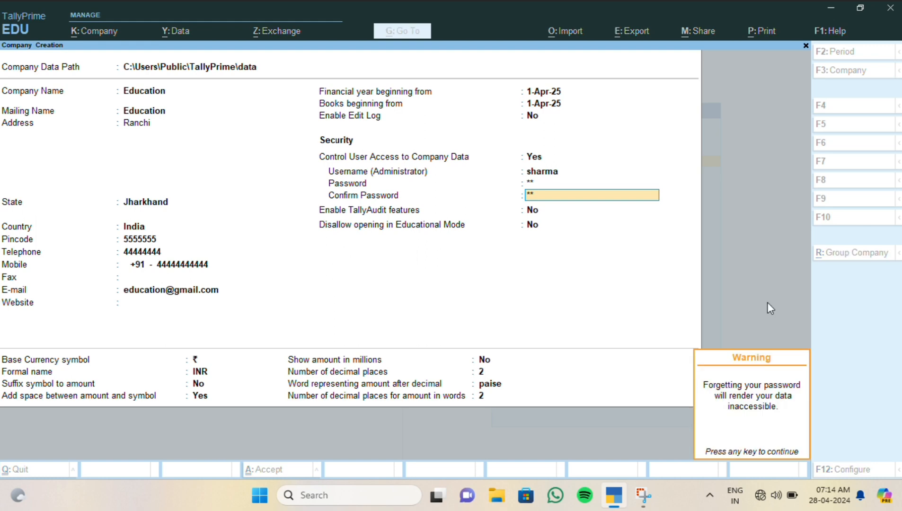
key(Return)
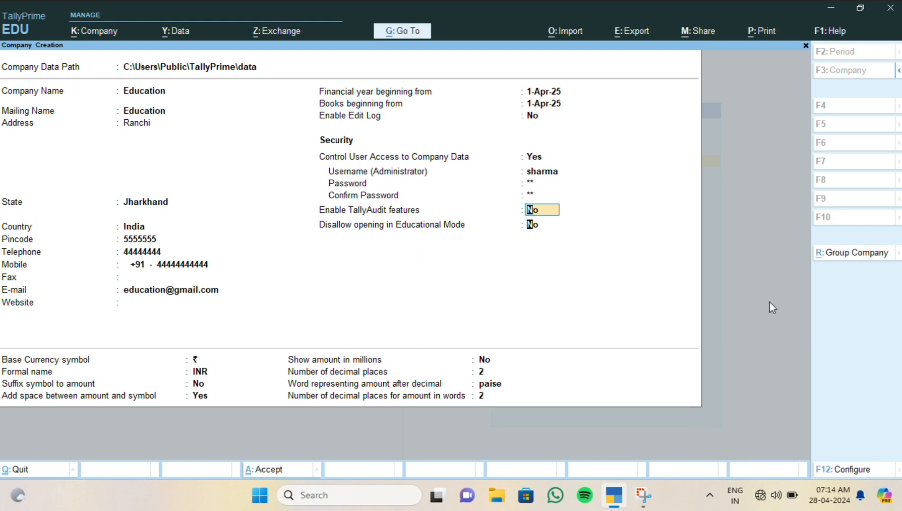
key(Return)
key(Return)
key(Return)
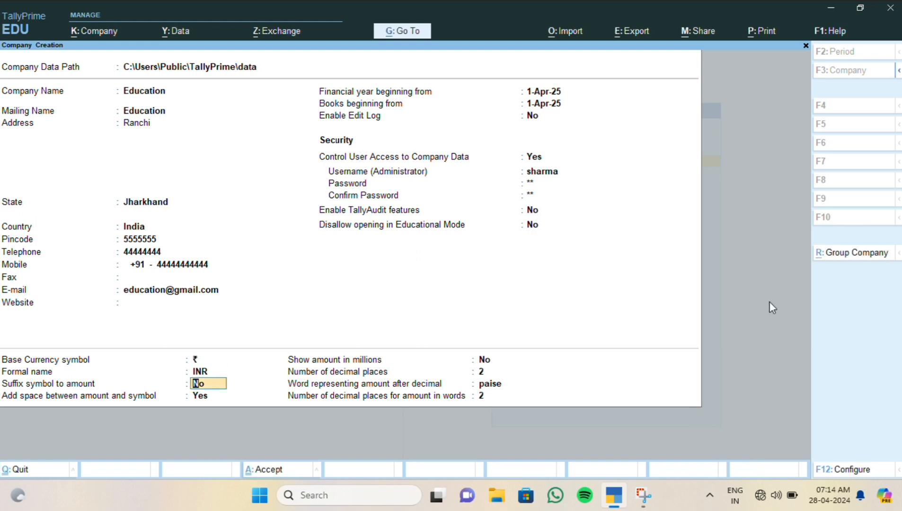
key(Return)
key(Return)
key(Return)
key(Return)
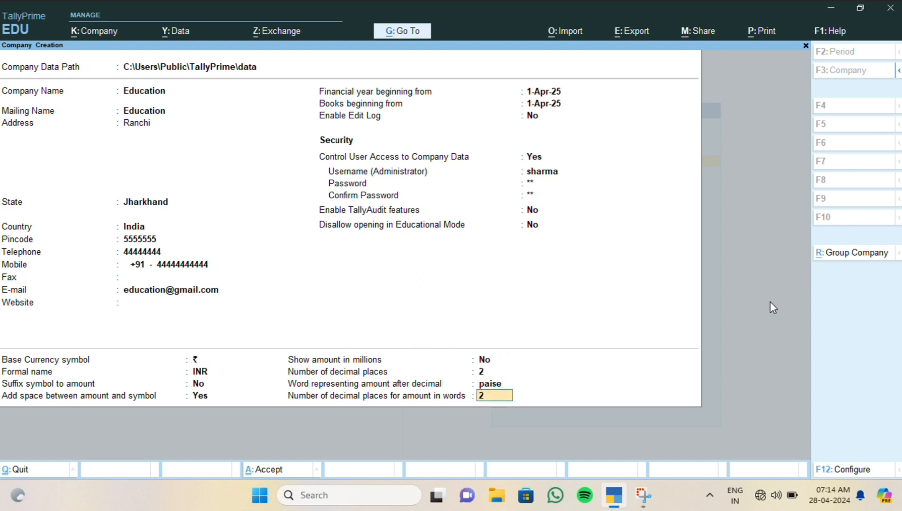
key(Return)
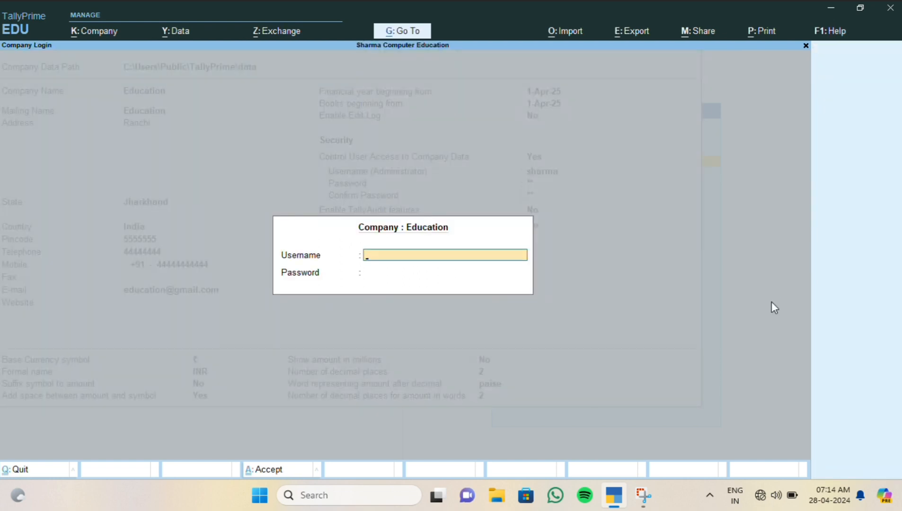
- Log into the Education company with the administrator username and password
text(sharma)
key(Return)
text(12)
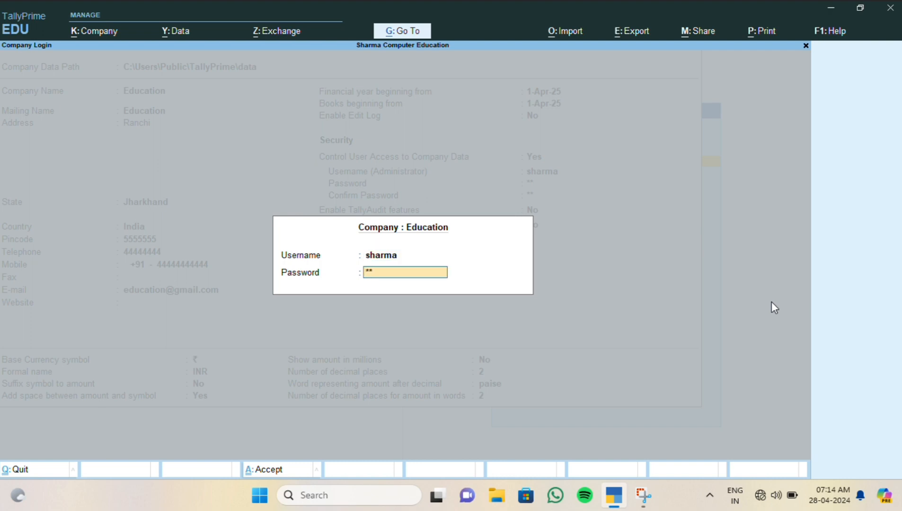
key(Return)
- Set Enable GST to No in Company Features and accept the features
key(Return)
key(Return)
key(Return)
key(Return)
key(Return)
key(Return)
key(Return)
key(Return)
key(Return)
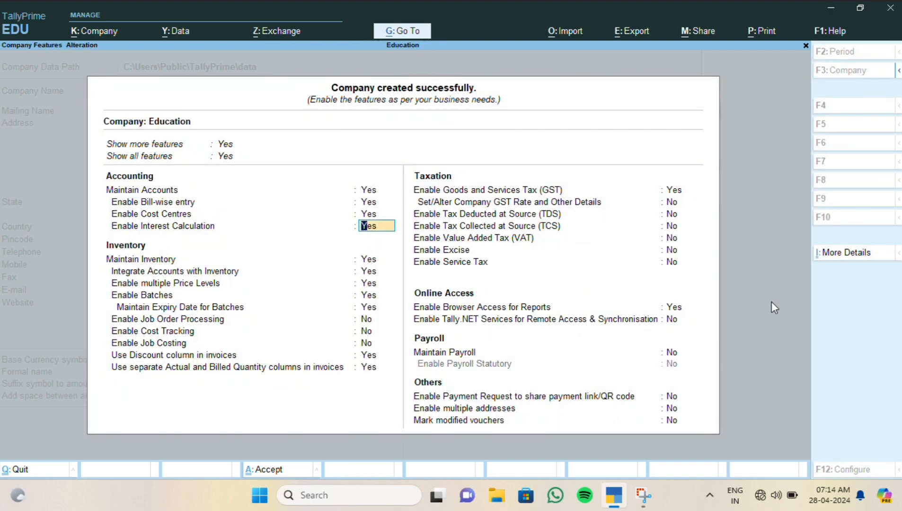
key(Return)
key(Return)
key(Return)
key(Return)
key(Return)
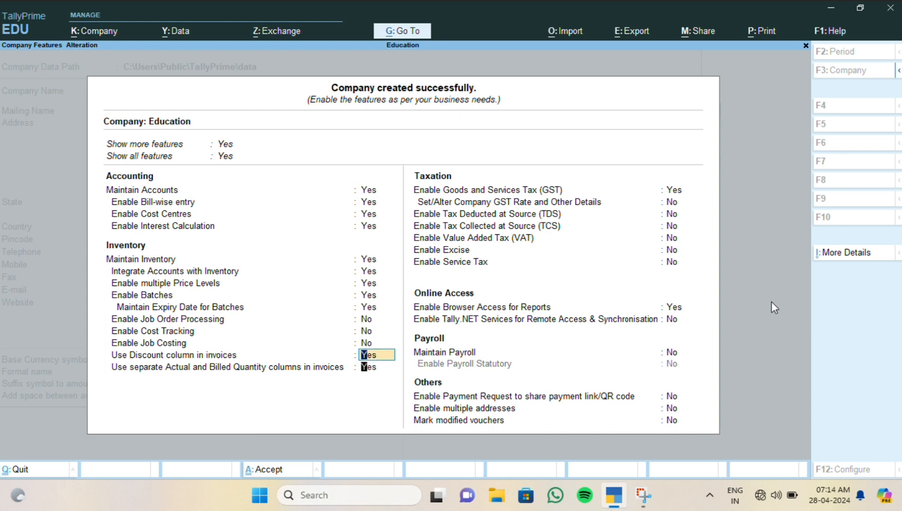
key(n)
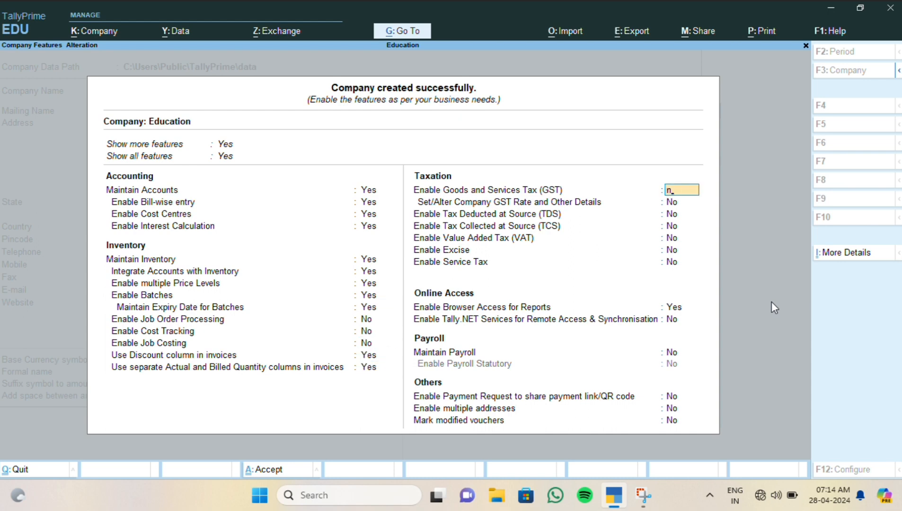
key(Return)
key(Return)
key(Return)
key(Return)
key(Return)
key(Return)
key(Return)
key(Return)
key(Return)
key(Return)
key(Return)
key(Return)
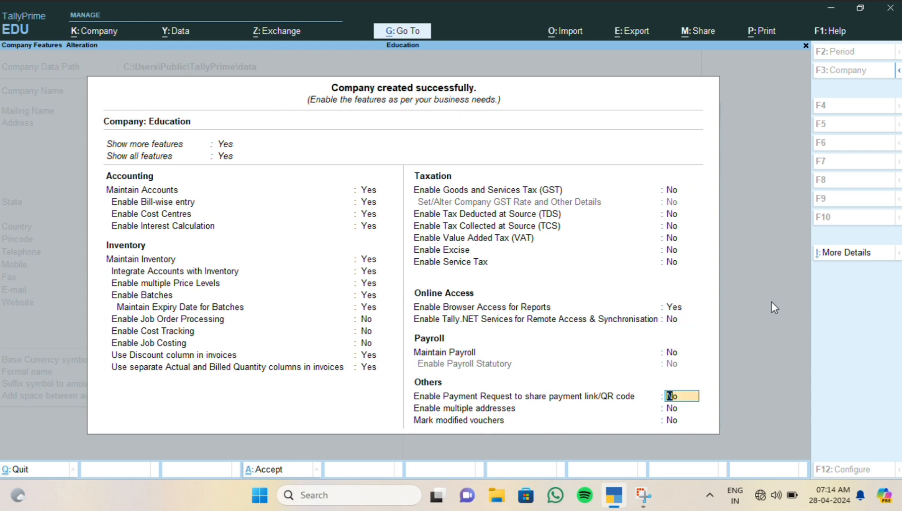
key(Return)
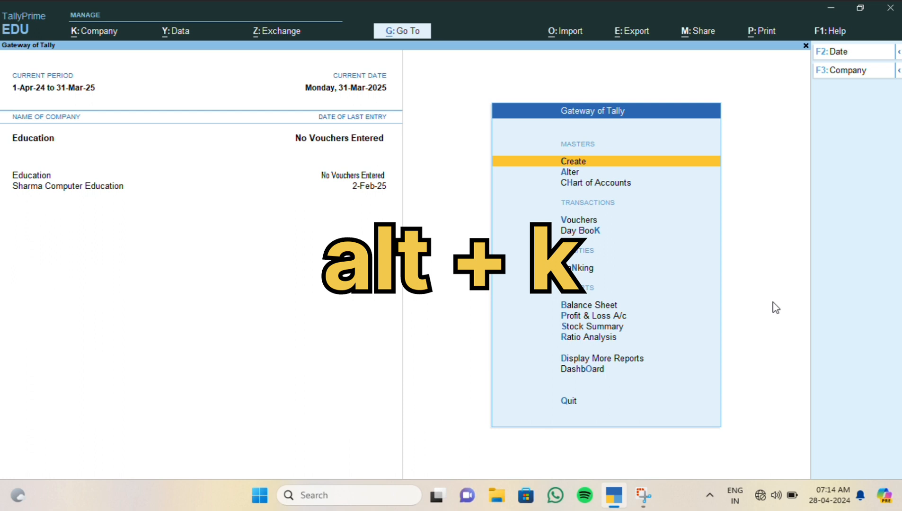
- Select Sharma Computer Education from the List of Companies via Alt+K
key(alt+k)
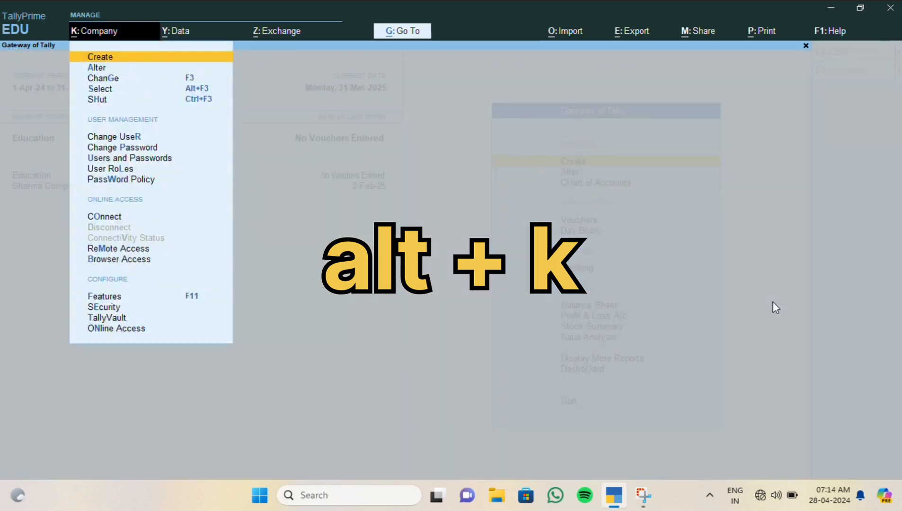
key(s)
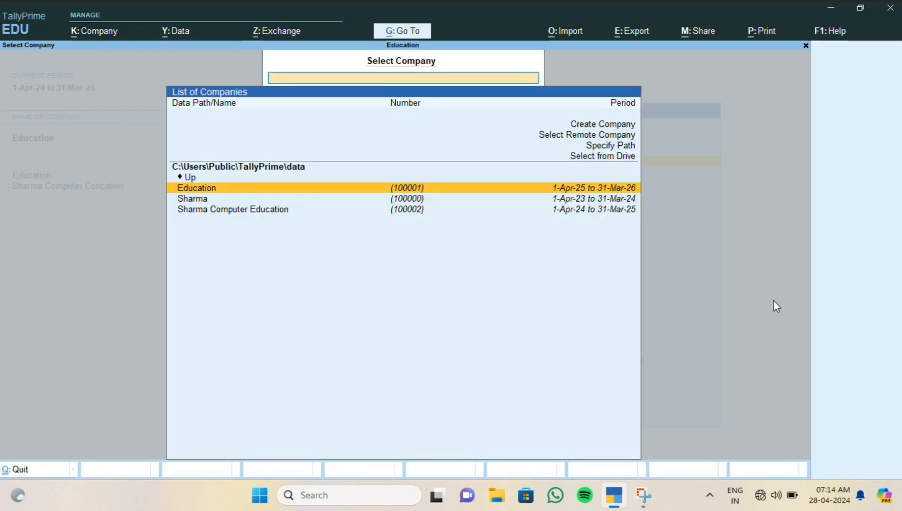
key(Down)
key(Down)
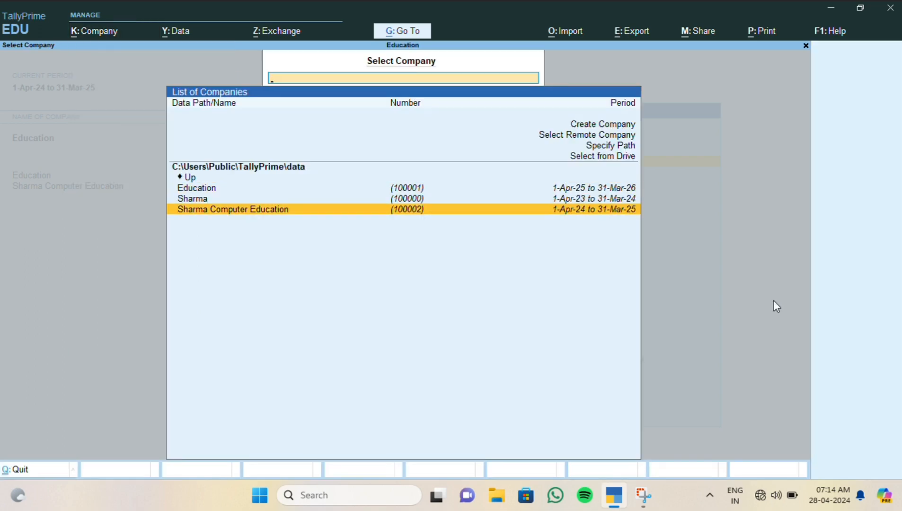
key(Return)
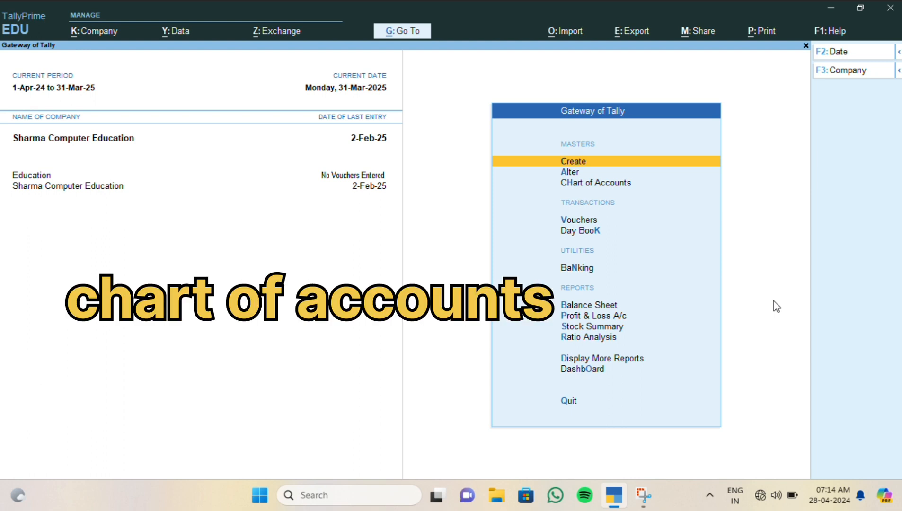
- Open the ledger list under Chart of Accounts and choose to export the current report
key(Down)
key(Down)
key(Return)
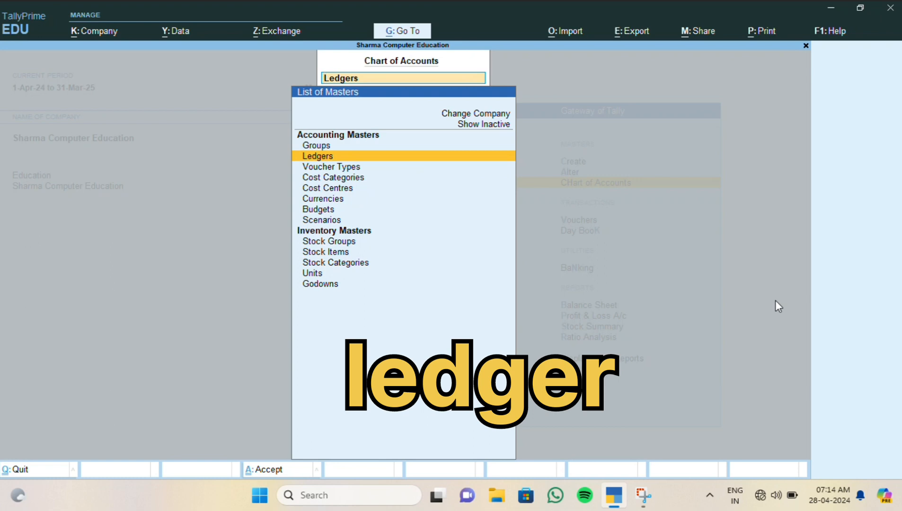
key(Return)
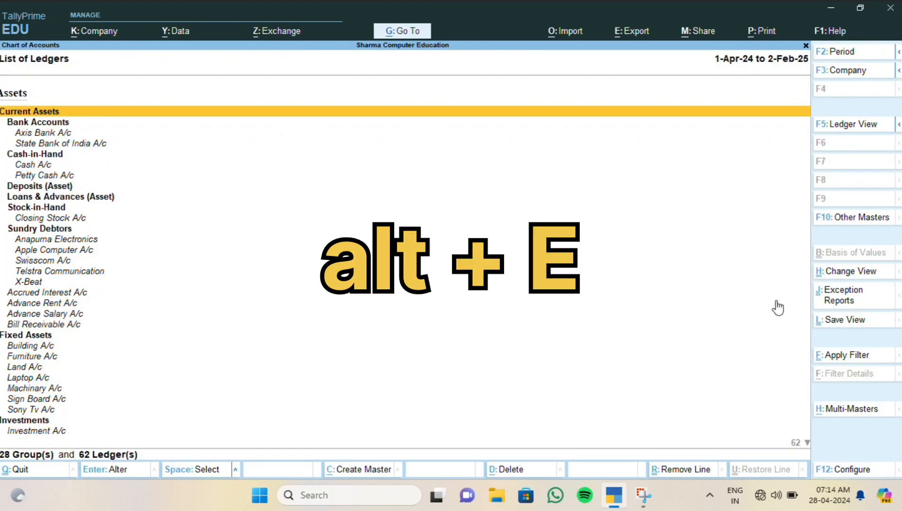
key(alt+e)
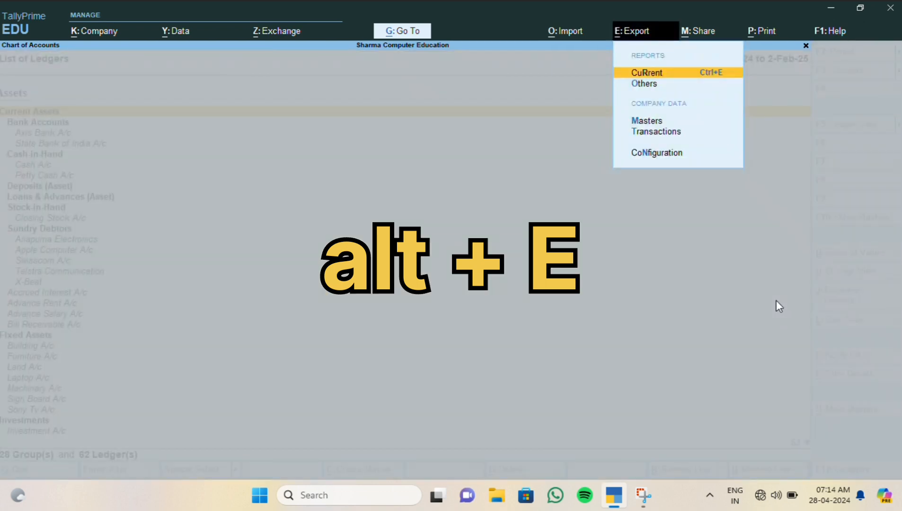
key(Return)
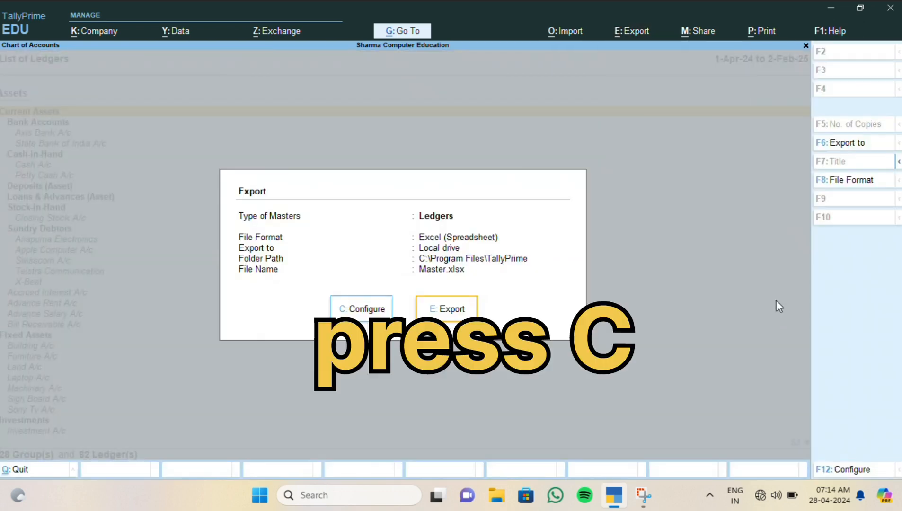
- Export the ledgers in XML (Data Interchange) format as tally.xml
key(c)
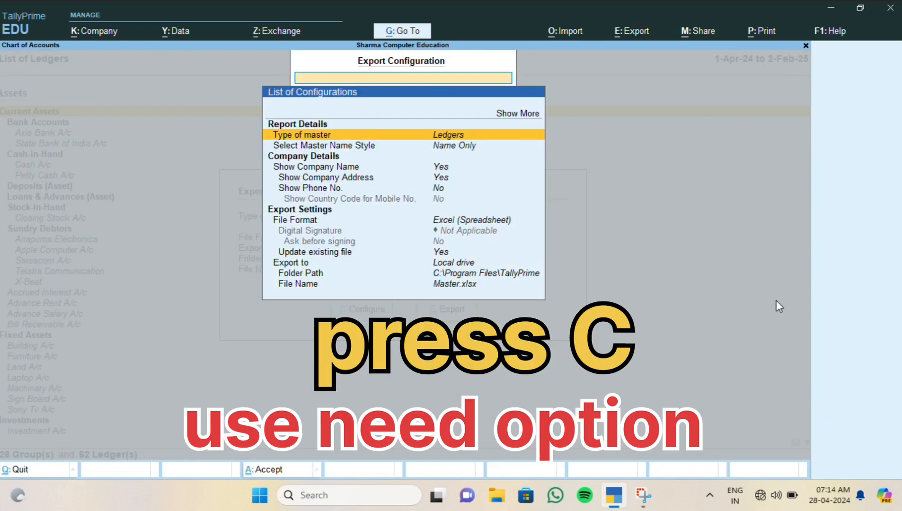
key(Down)
key(Down)
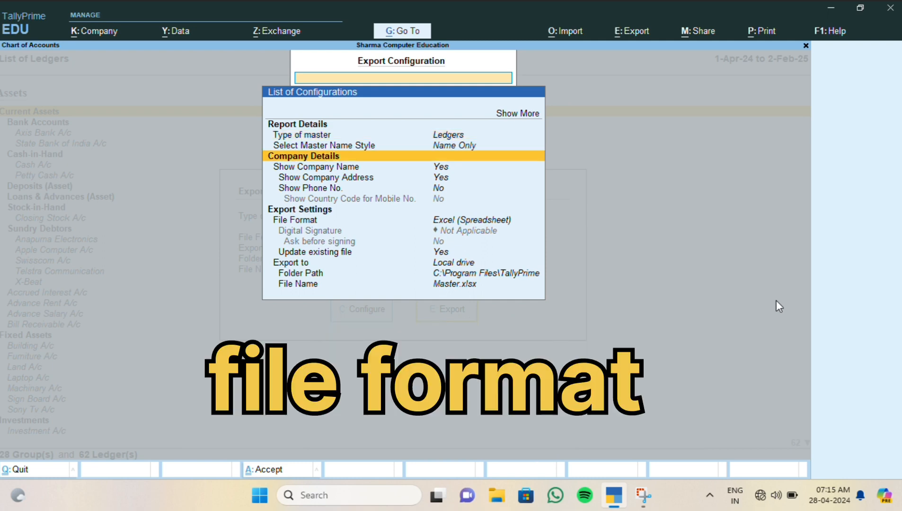
key(Down)
key(Down)
key(Down)
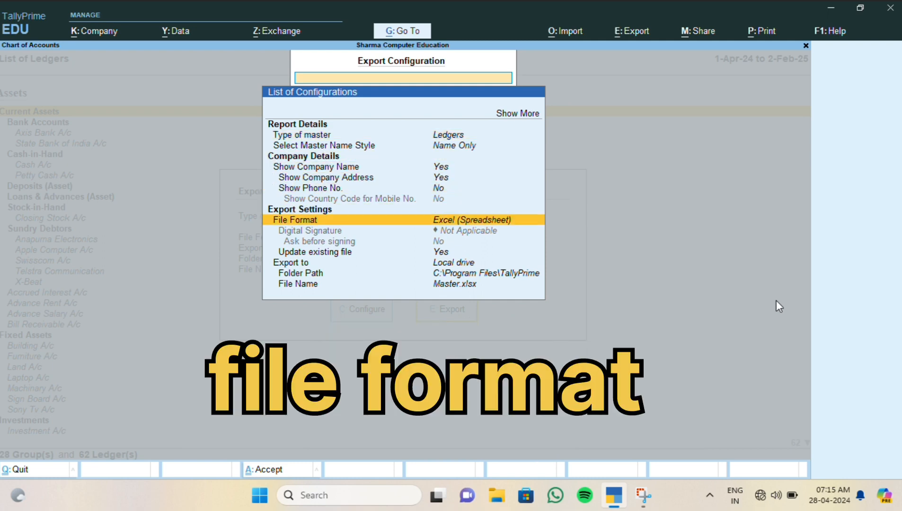
key(Return)
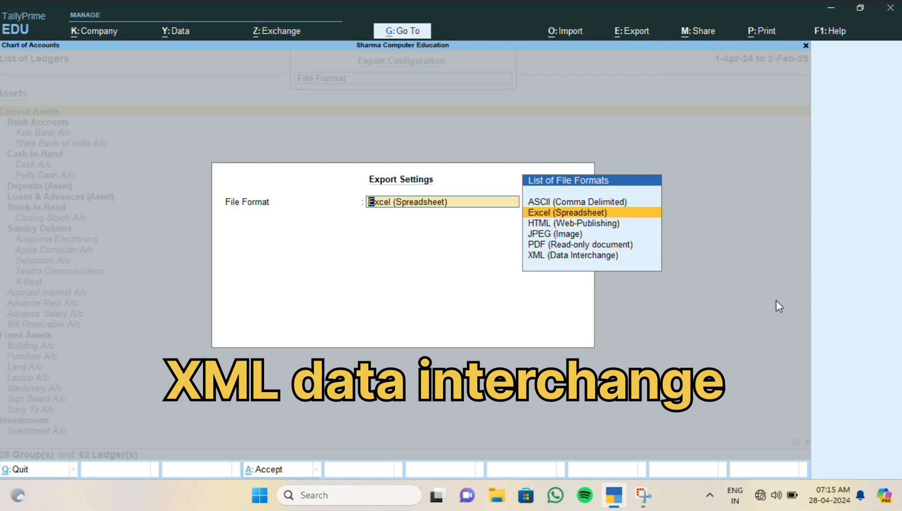
key(Down)
key(Down)
key(Down)
key(Down)
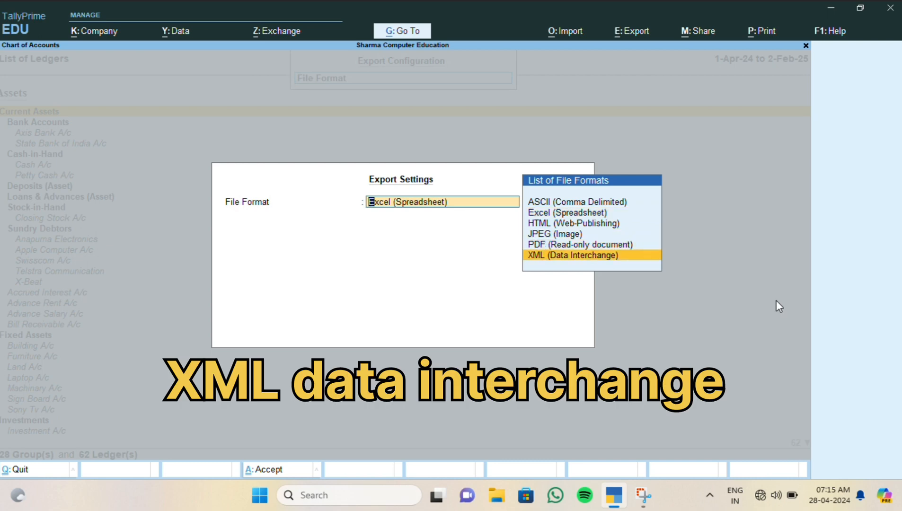
key(Return)
key(Down)
key(Down)
key(Down)
key(Down)
key(Down)
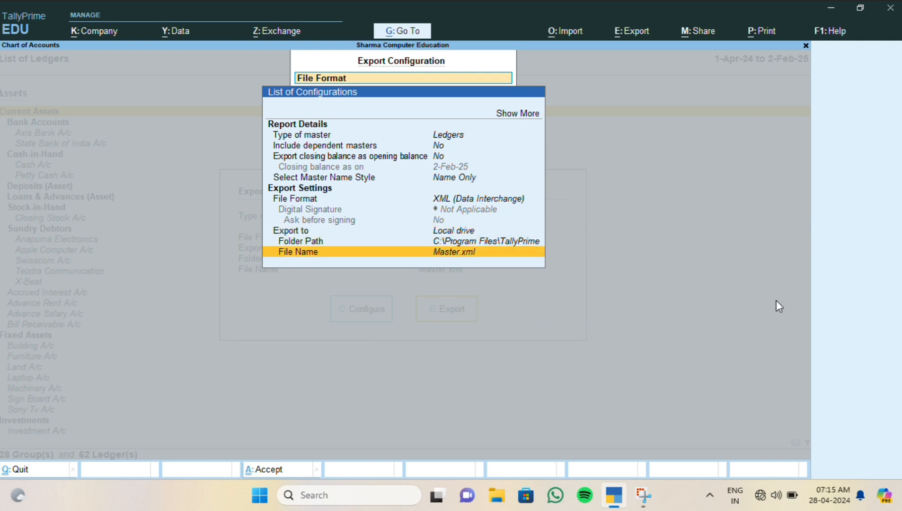
key(Return)
text(t)
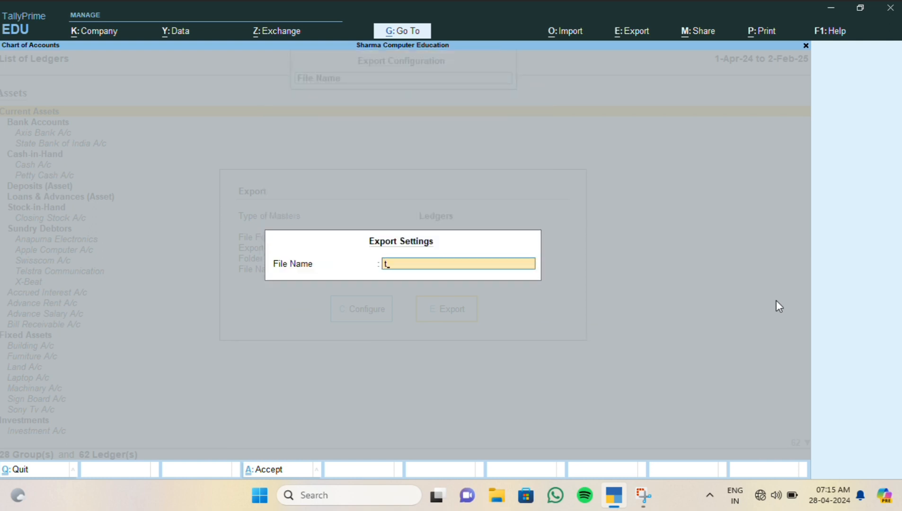
text(ally.xml)
key(Return)
key(Escape)
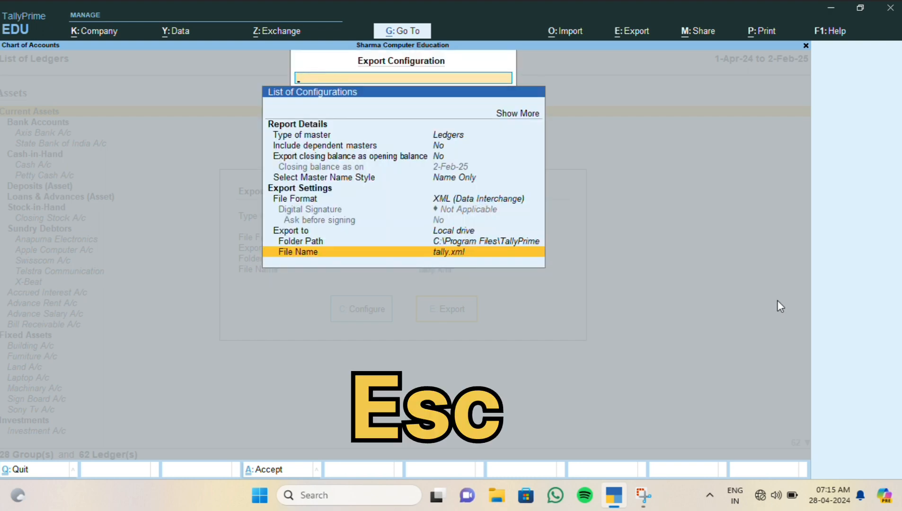
key(Return)
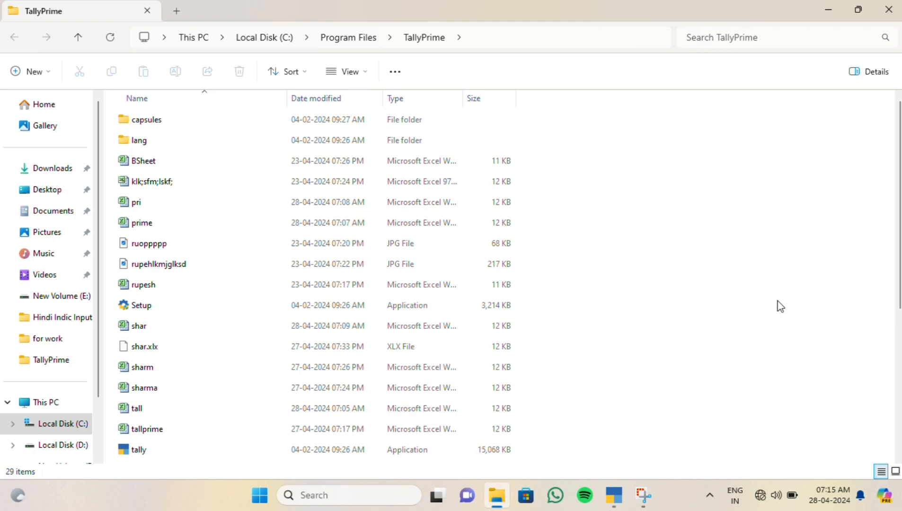
key(alt+F4)
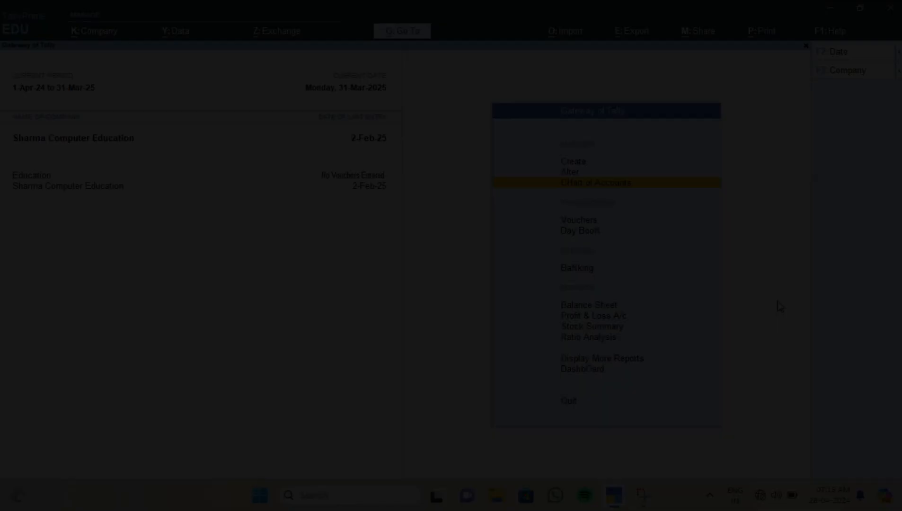
- Make Education the current company and bring up the Alt+O import options
key(alt+k)
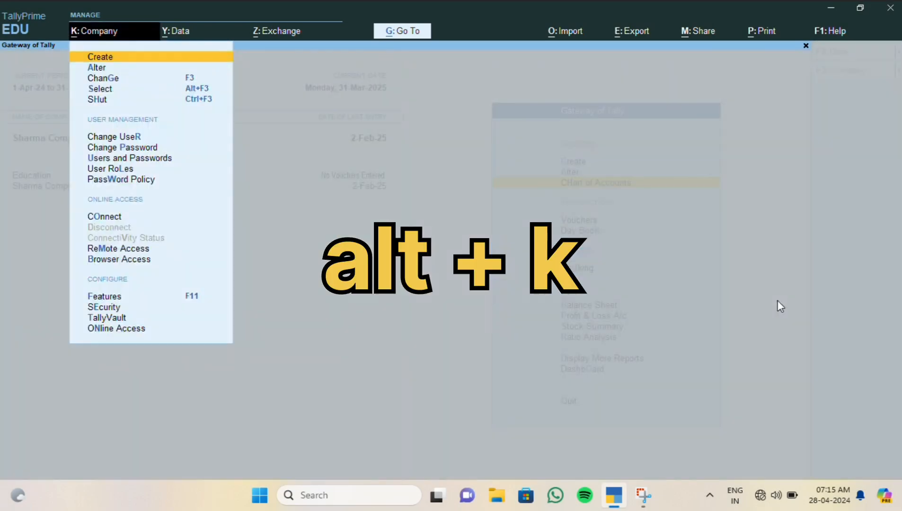
key(Down)
key(Down)
key(Down)
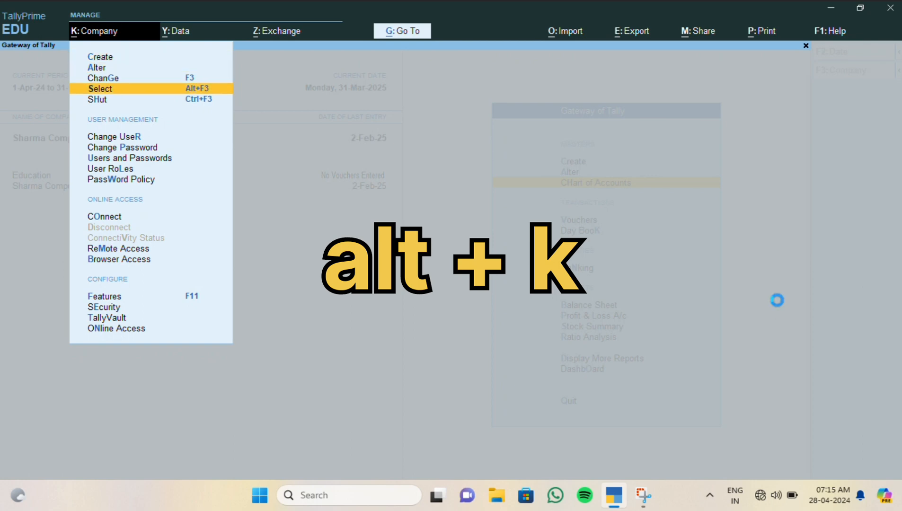
key(Return)
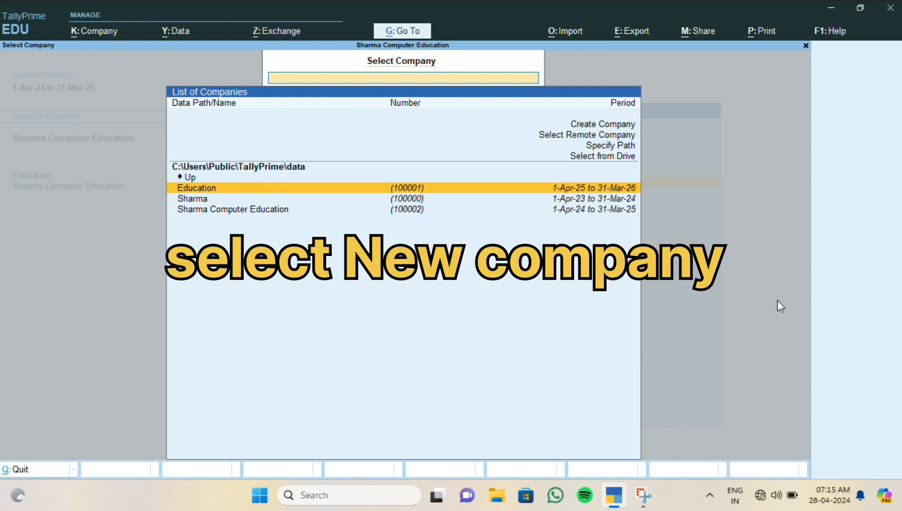
key(Down)
key(Down)
key(Up)
key(Up)
key(Return)
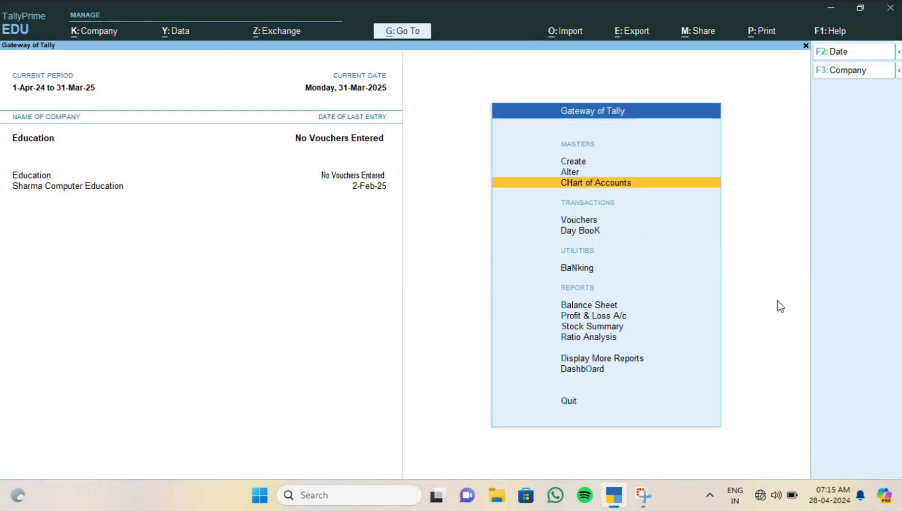
key(alt+o)
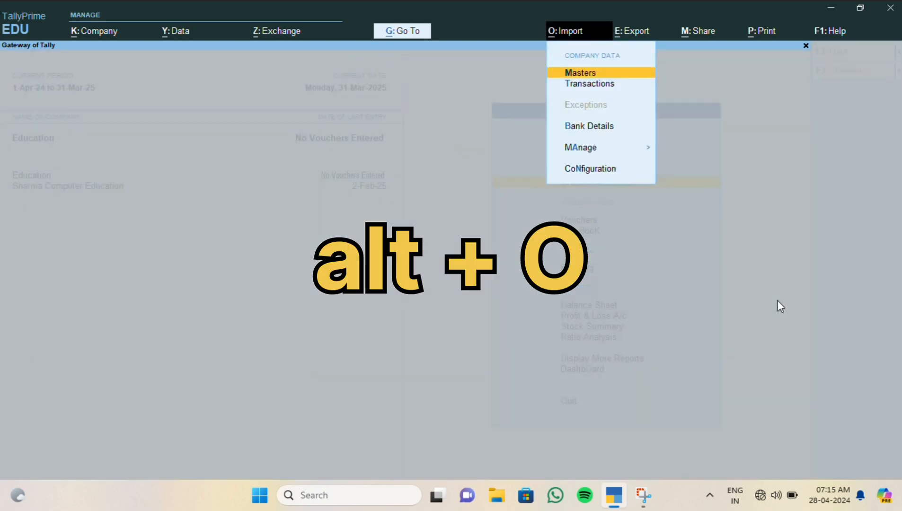
- Import masters from tally.xml in XML (Data Interchange) format, combining opening balances, into Education
key(Return)
key(Down)
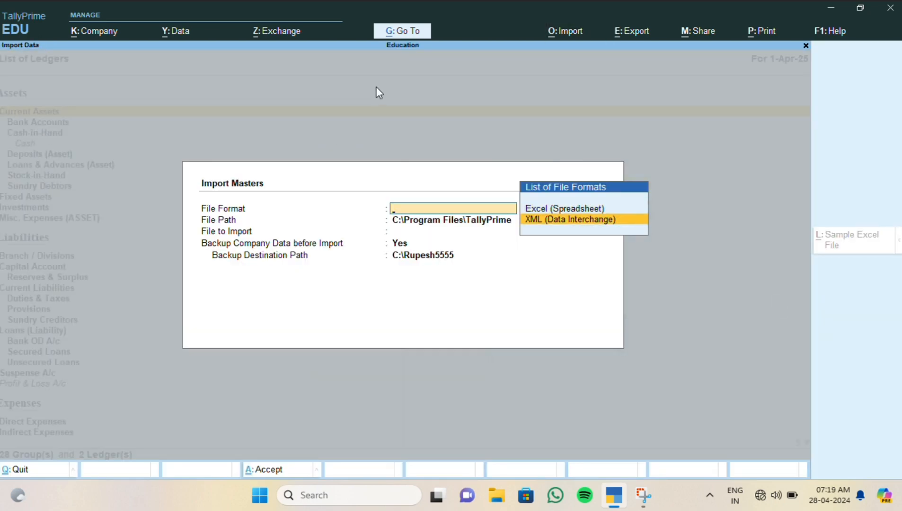
key(Return)
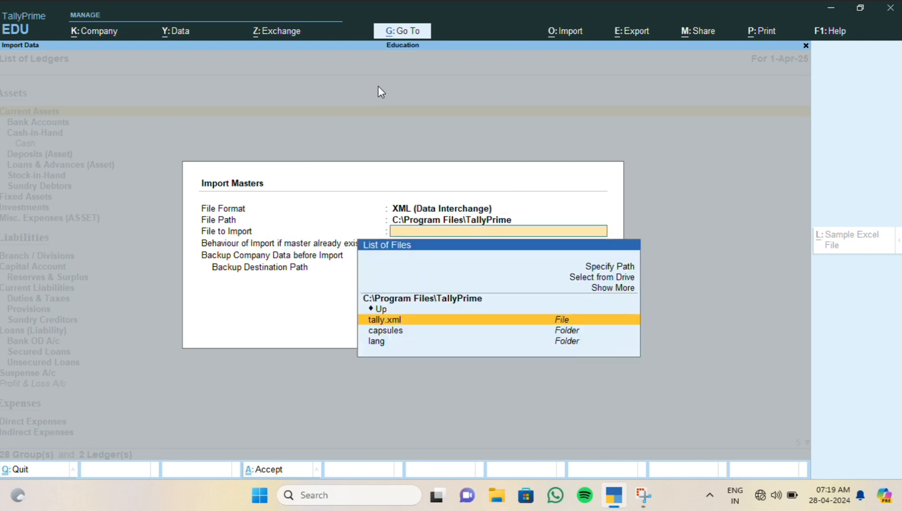
key(Return)
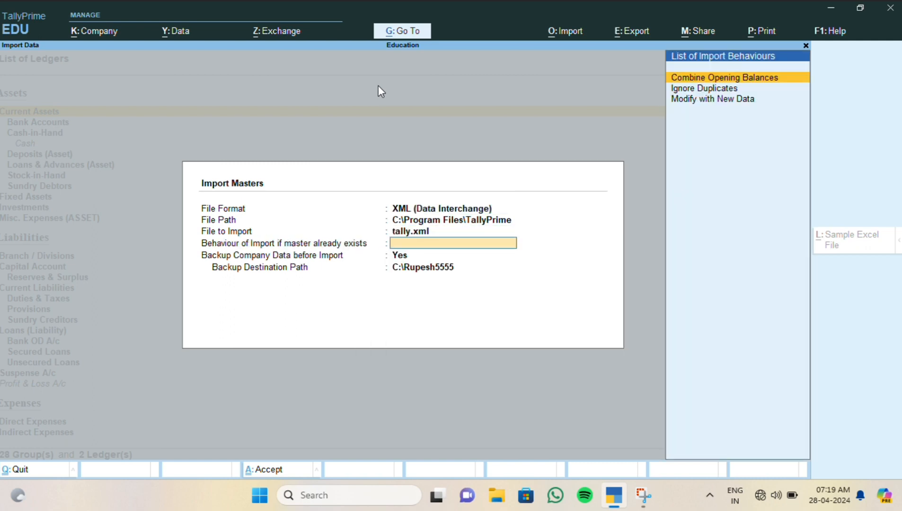
key(Return)
key(Return)
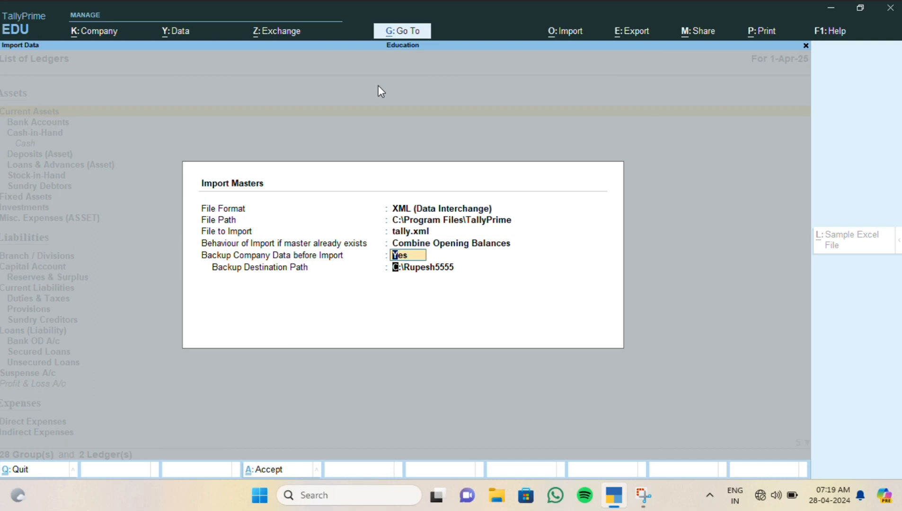
key(Return)
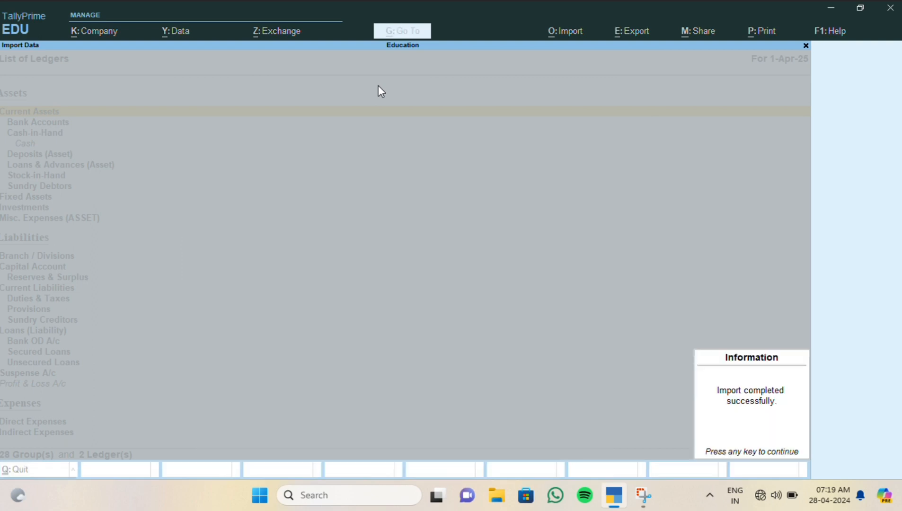
key(Return)
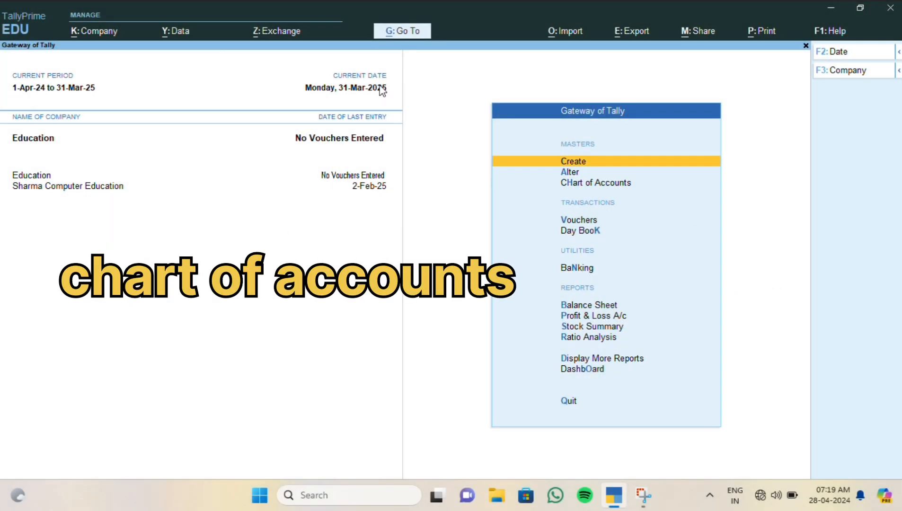
key(Down)
key(Down)
key(Return)
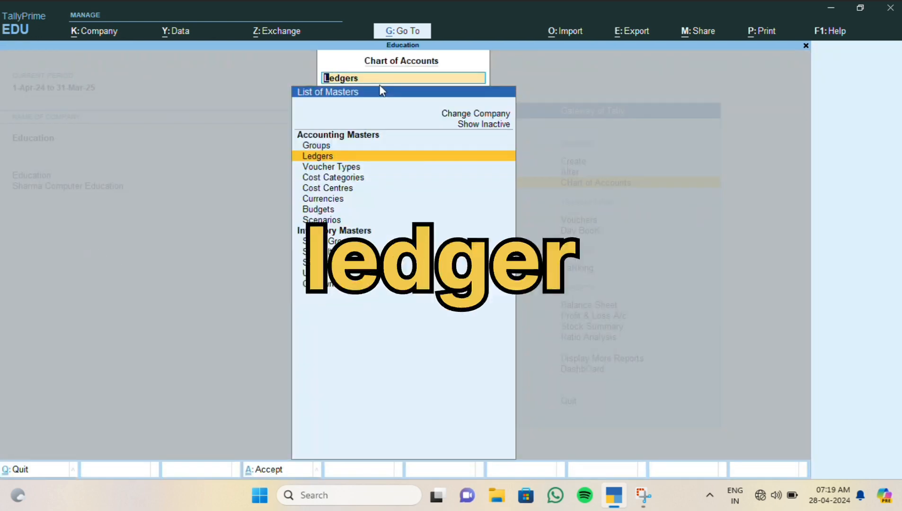
key(Return)
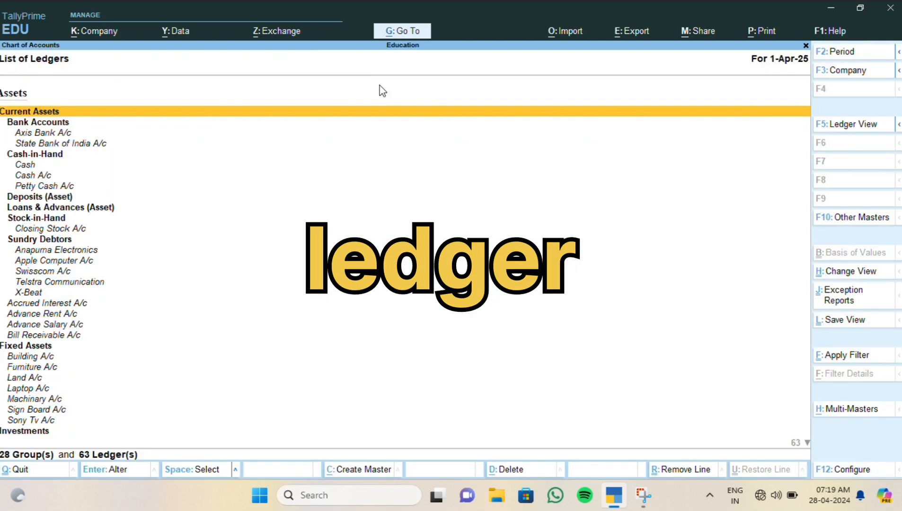
key(alt+h)
key(alt+h)
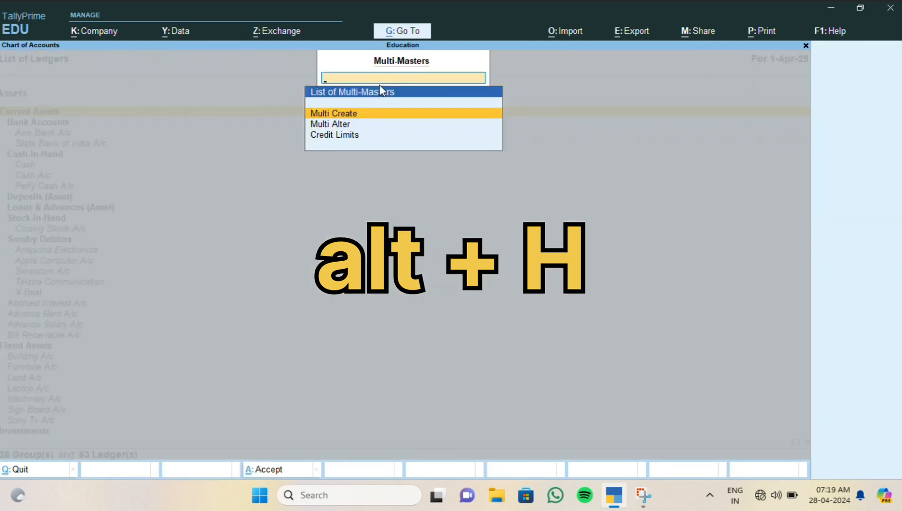
key(Down)
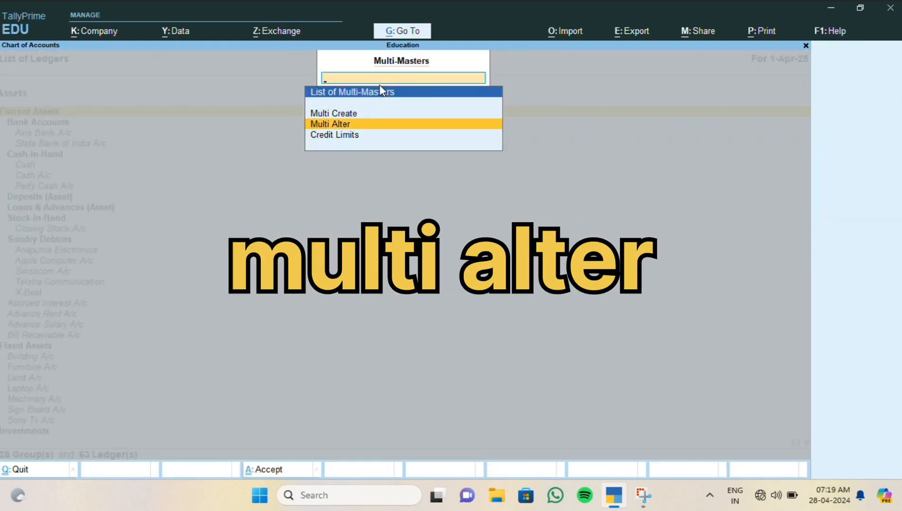
key(Return)
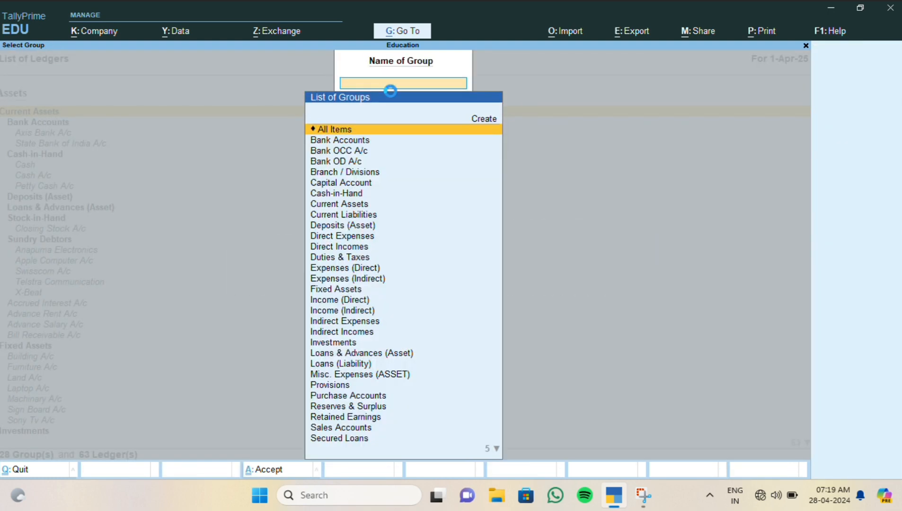
key(Return)
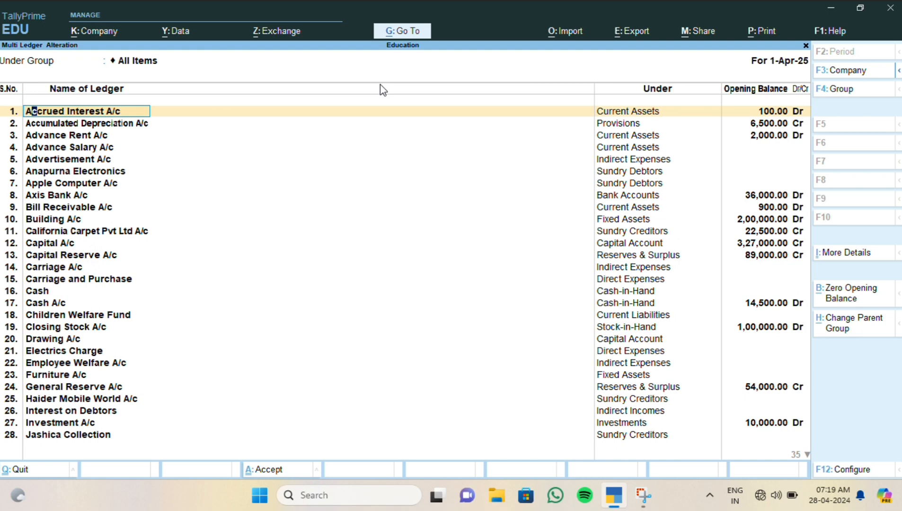
key(Down)
key(Down)
key(Down)
key(Down)
key(Down)
key(Down)
key(Down)
key(Down)
key(Down)
key(Down)
key(Down)
key(Down)
key(Down)
key(Down)
key(Down)
key(Down)
key(Down)
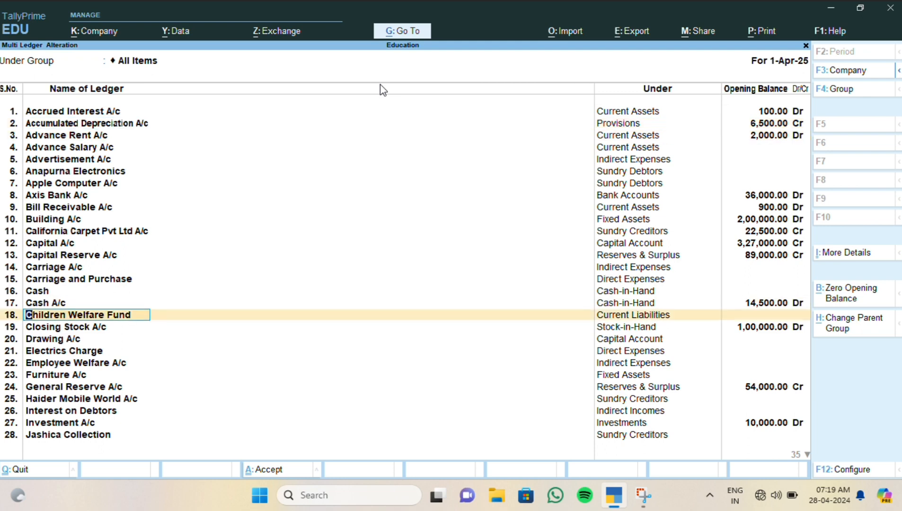
key(Down)
key(Down)
key(Down)
key(Down)
key(Down)
key(Down)
key(Down)
key(Down)
key(Down)
key(Down)
key(Down)
key(Down)
key(Down)
key(Down)
key(Down)
key(Down)
key(Down)
key(Down)
key(Down)
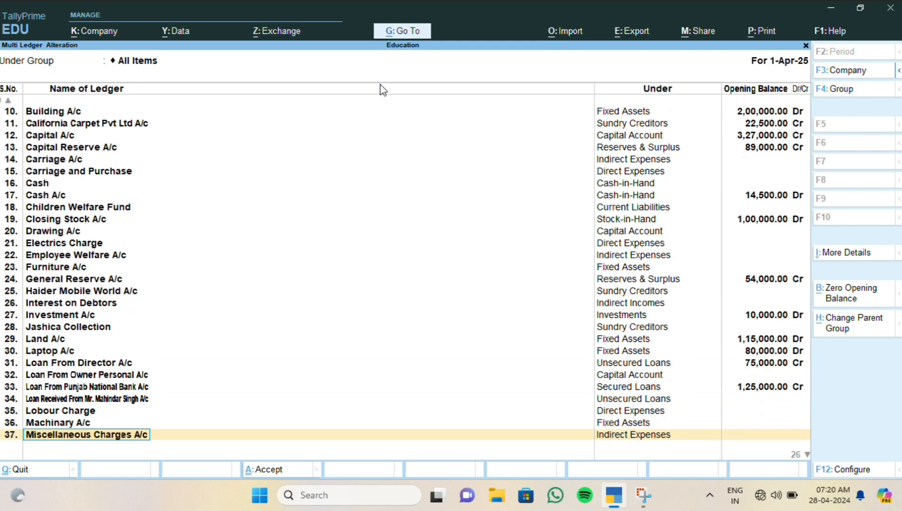
key(Down)
key(Down)
key(Down)
key(Down)
key(Down)
key(Down)
key(Down)
key(Down)
key(Down)
key(Down)
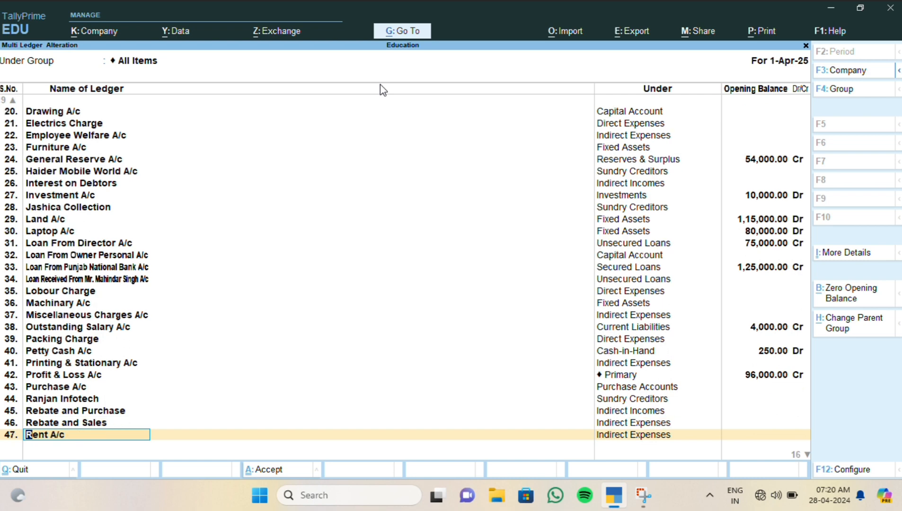
key(Down)
key(Down)
key(Down)
key(Down)
key(Down)
key(Down)
key(Down)
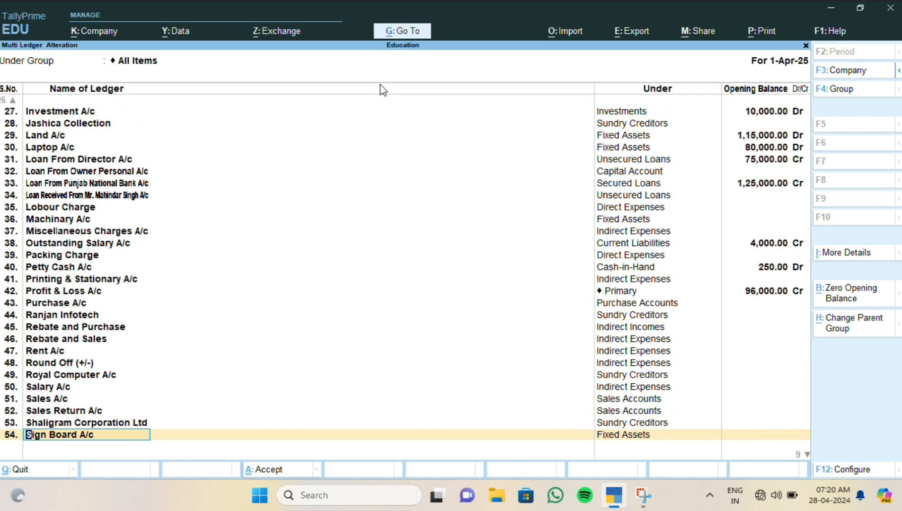
key(Down)
key(Down)
key(Down)
key(Down)
key(Down)
key(Down)
key(Down)
key(Down)
key(Down)
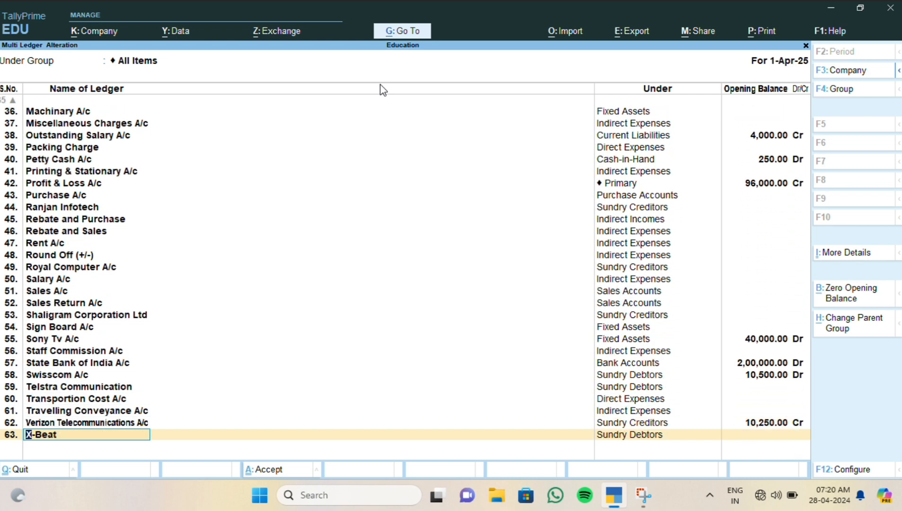
key(Down)
key(Return)
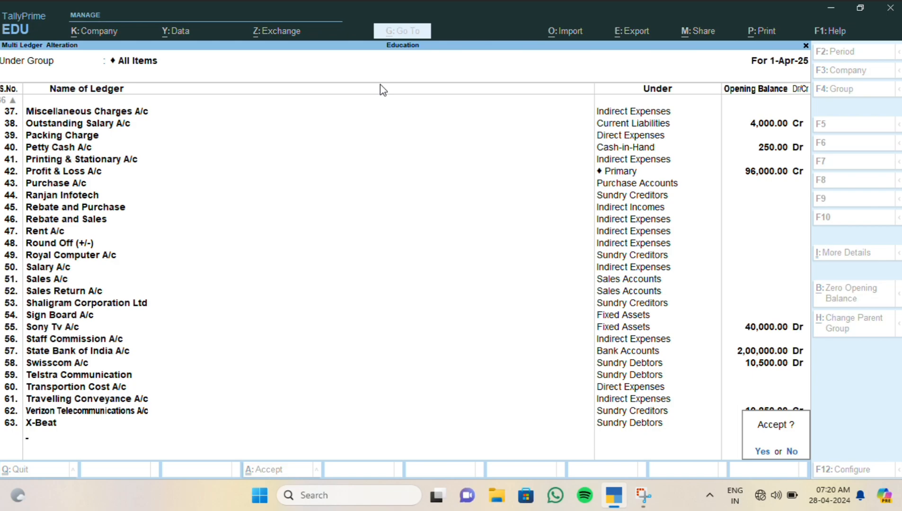
key(Return)
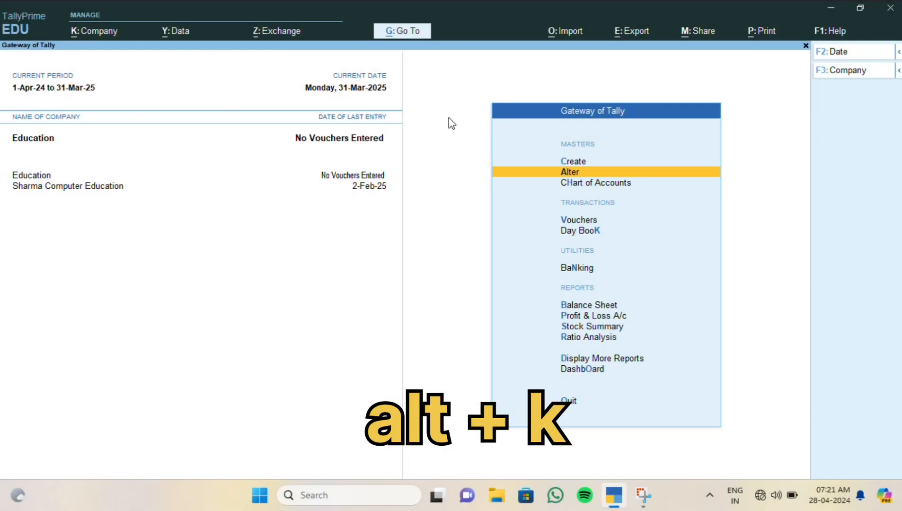
- Load Sharma Computer Education again from the List of Companies via Alt+K
key(alt+k)
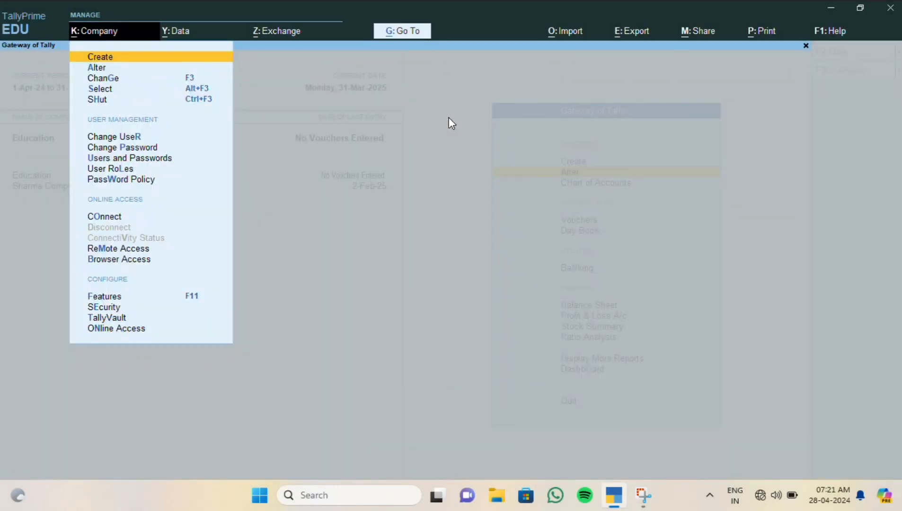
key(s)
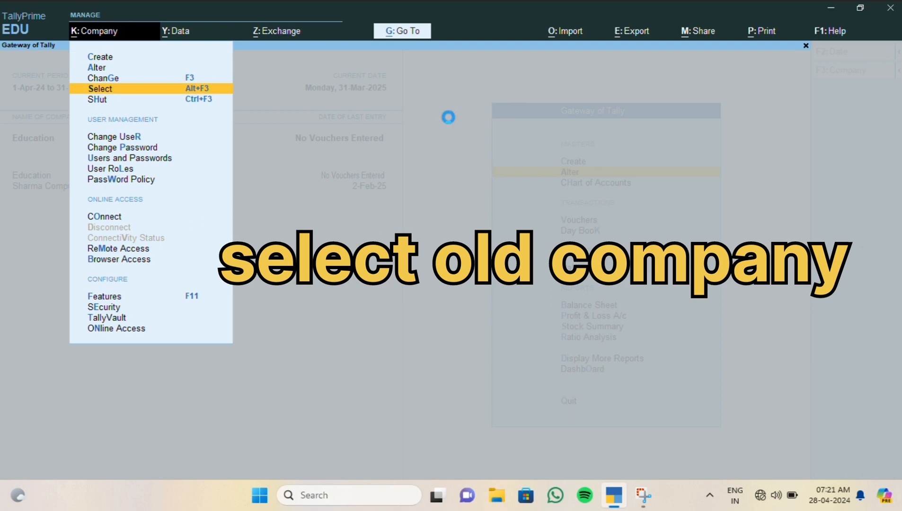
key(Down)
key(Down)
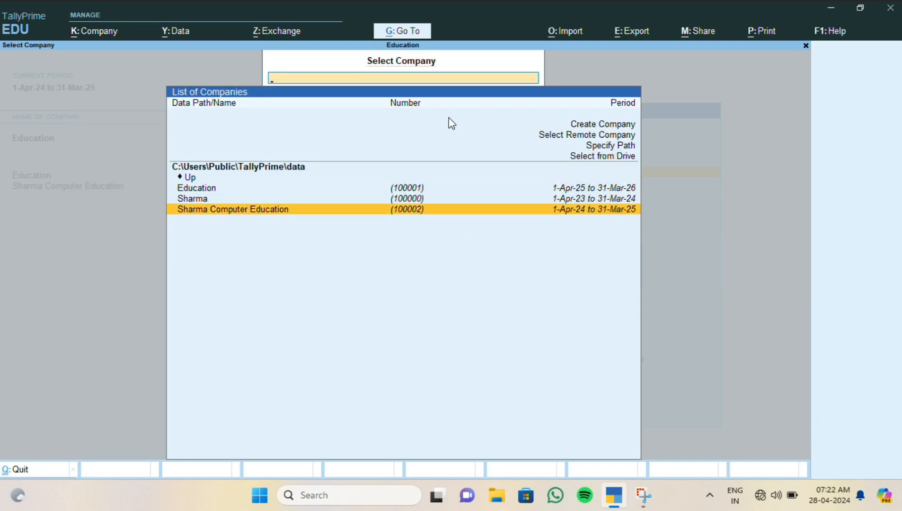
key(Return)
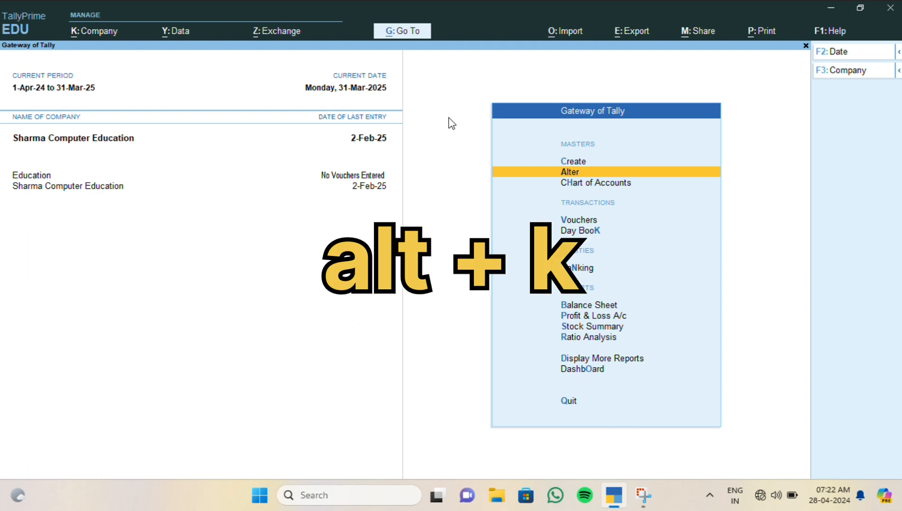
- Open Sharma Computer Education in Company Alteration and confirm its deletion with Alt+D
key(alt+k)
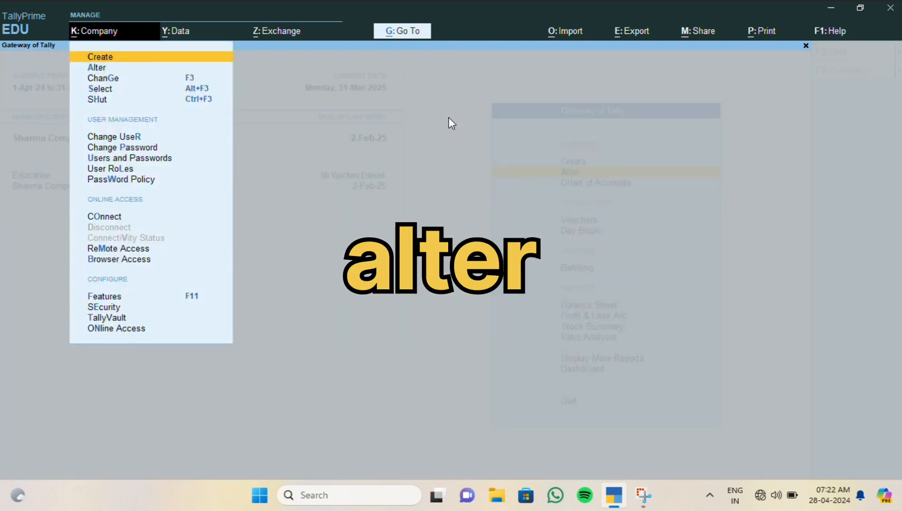
key(a)
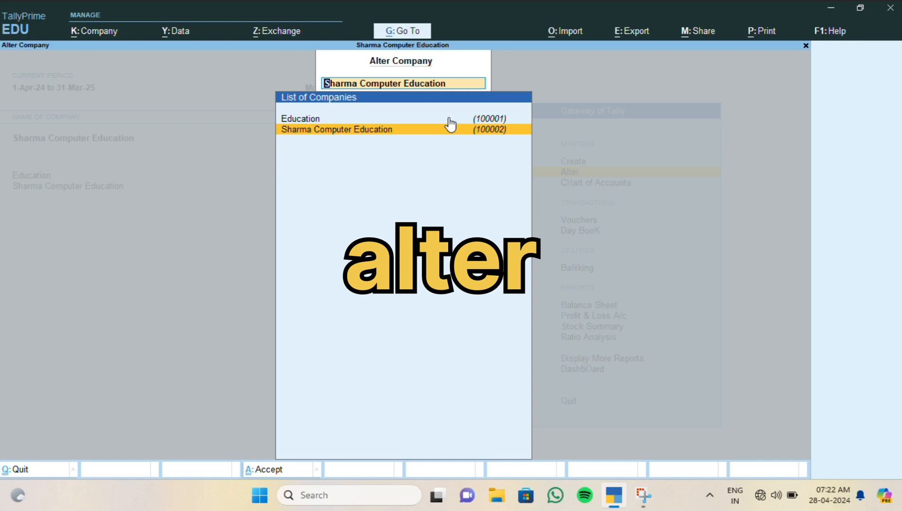
key(Return)
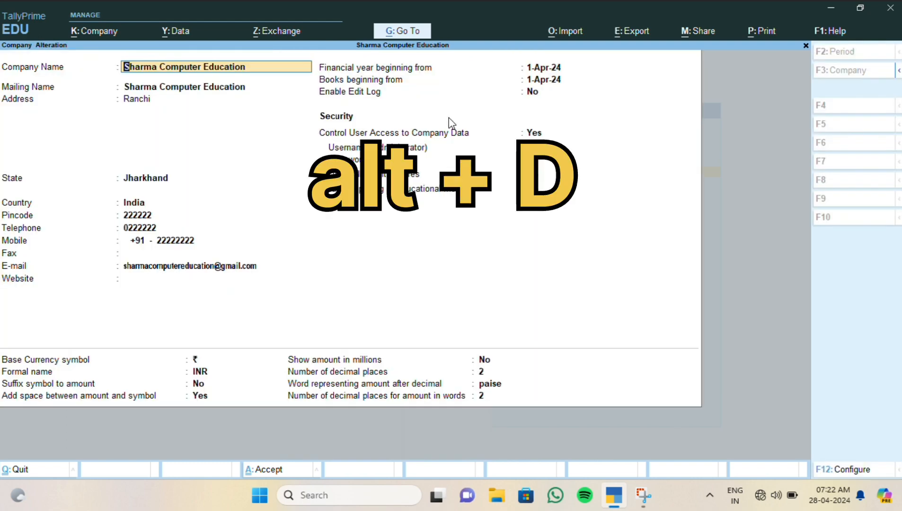
key(alt+d)
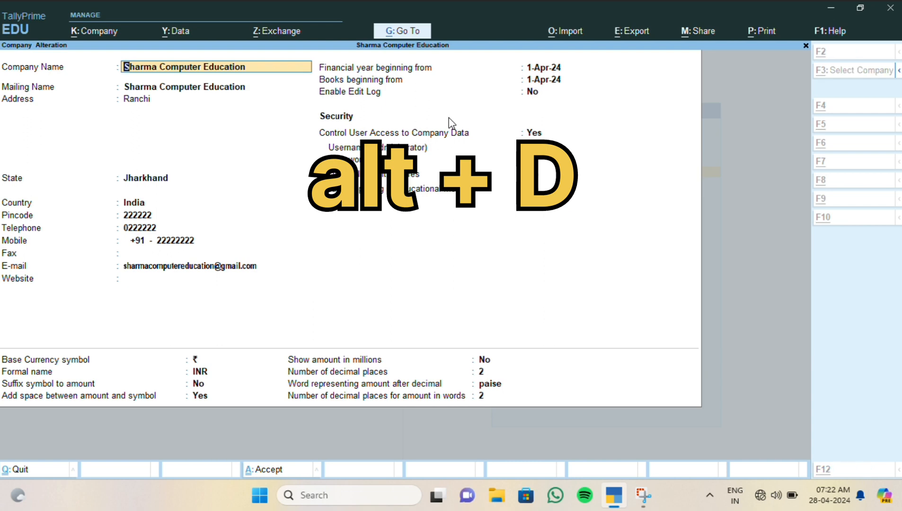
key(alt+d)
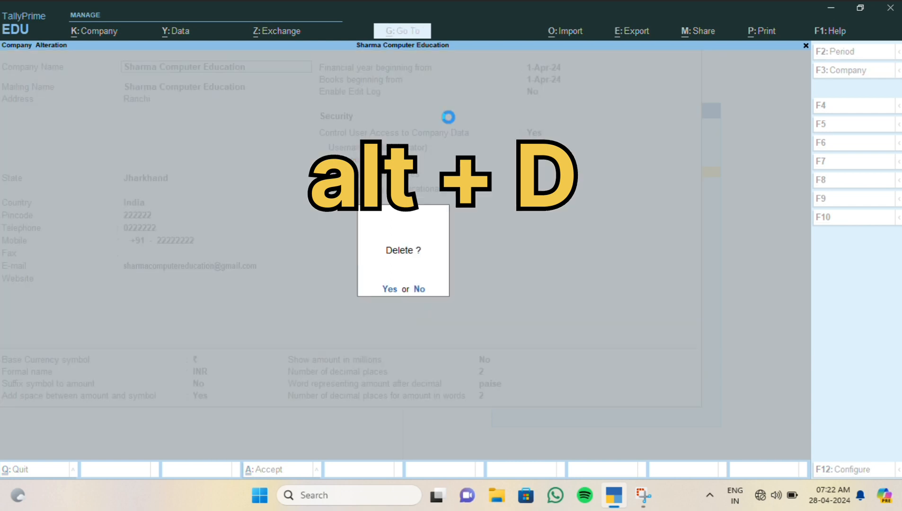
key(y)
key(y)
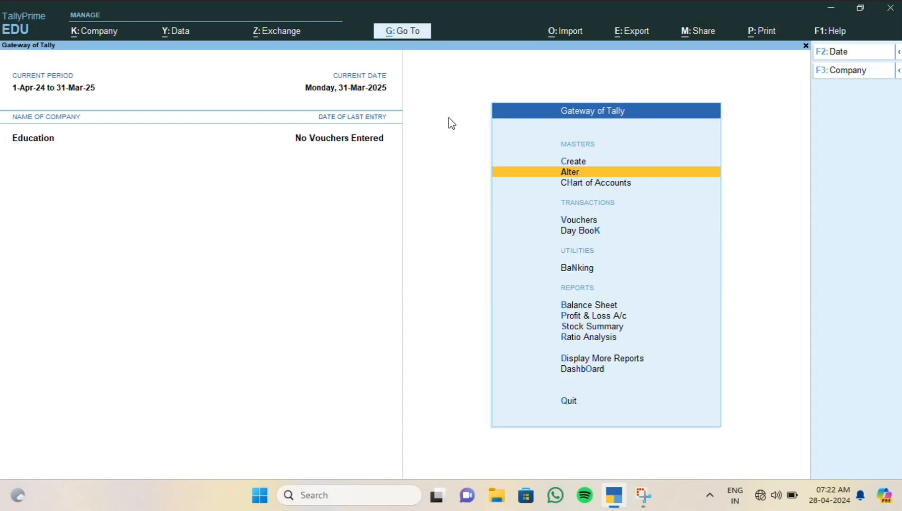
- Bring up the Restore Companies screen from the Alt+Y data options
key(Up)
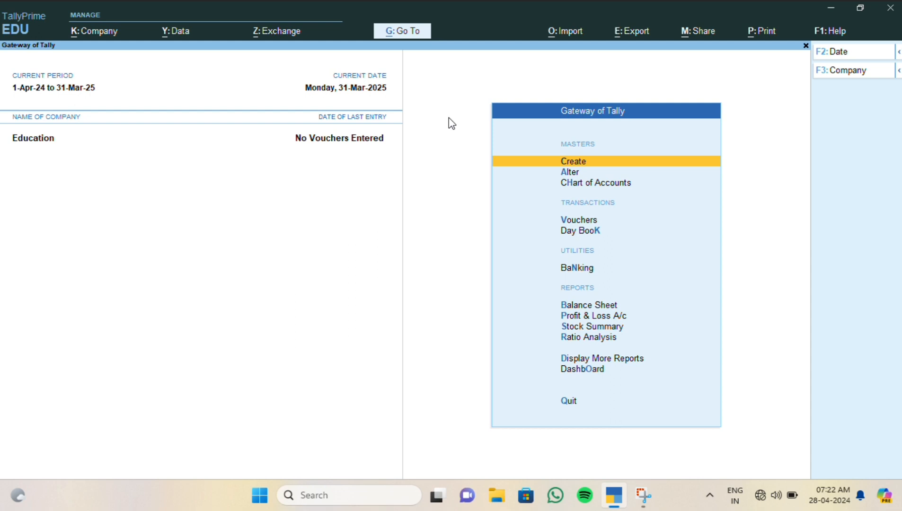
key(alt)
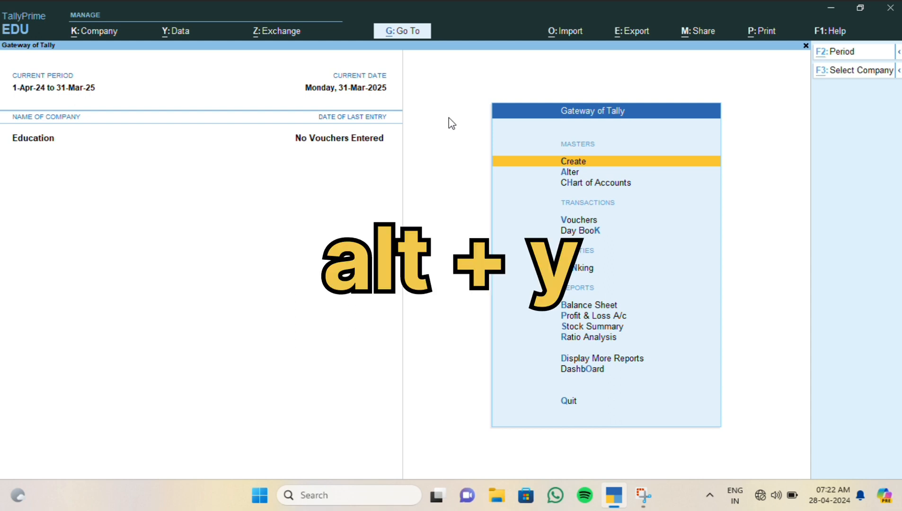
key(alt+y)
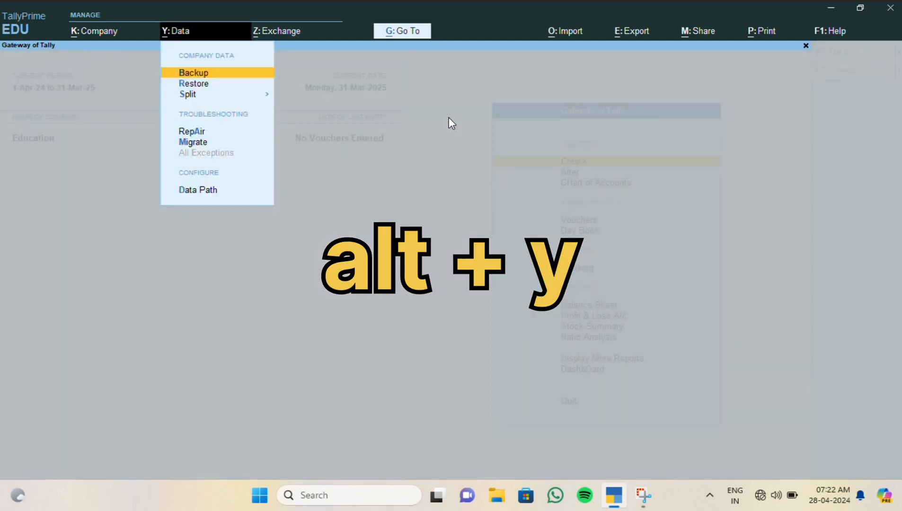
key(r)
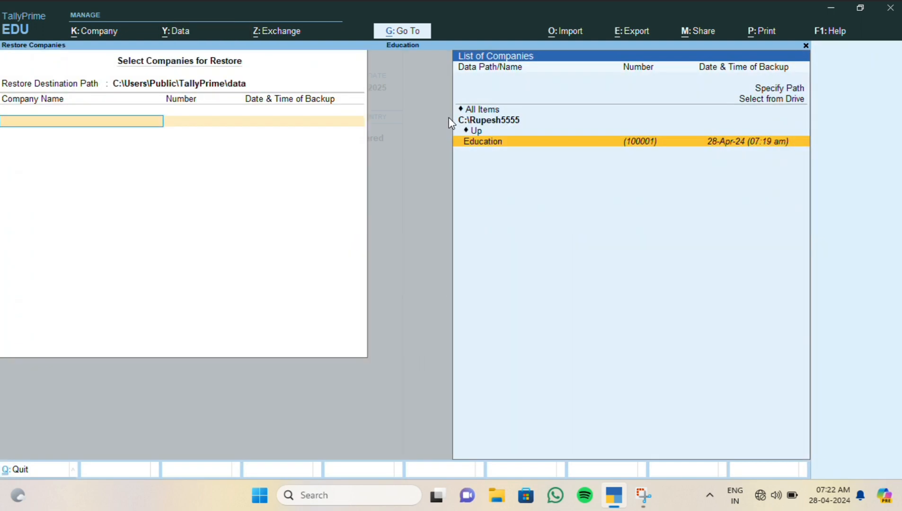
- Browse by drive to C:\tally\prime and restore the Sharma Computer Education backup
key(Up)
key(Up)
key(Up)
key(Up)
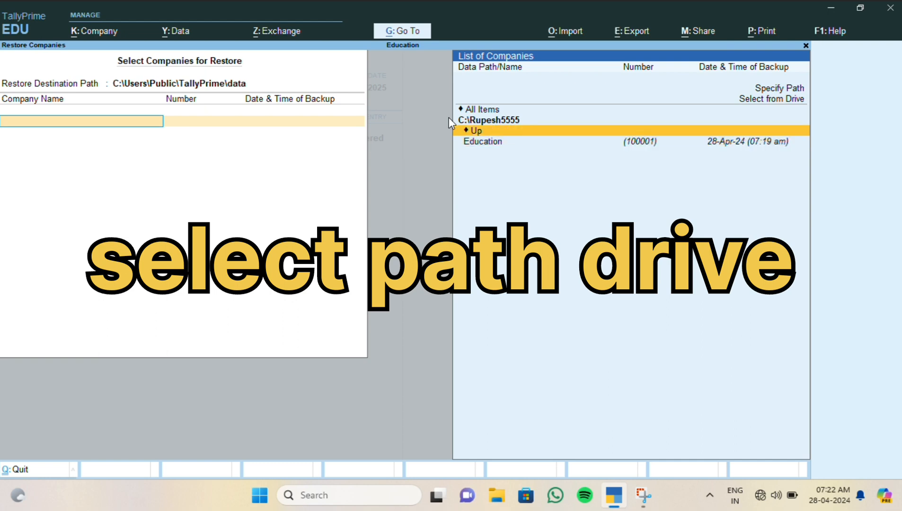
key(Return)
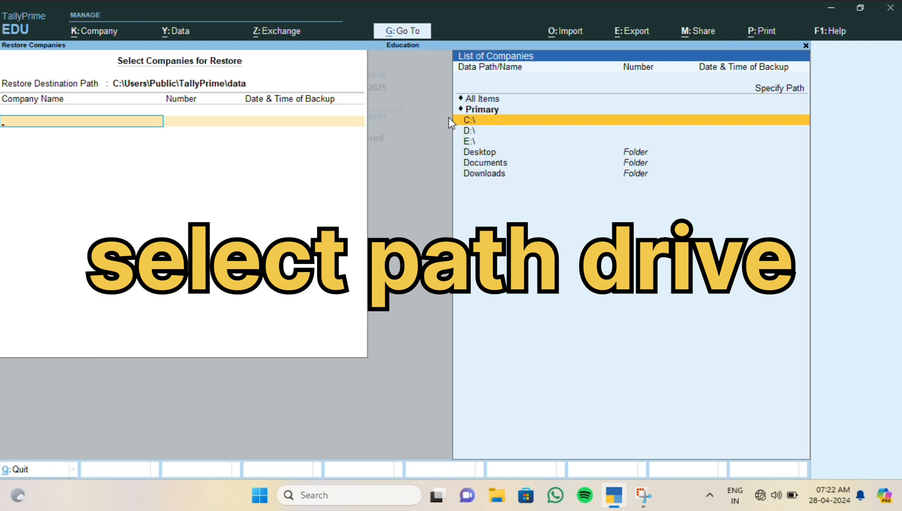
key(Down)
key(Up)
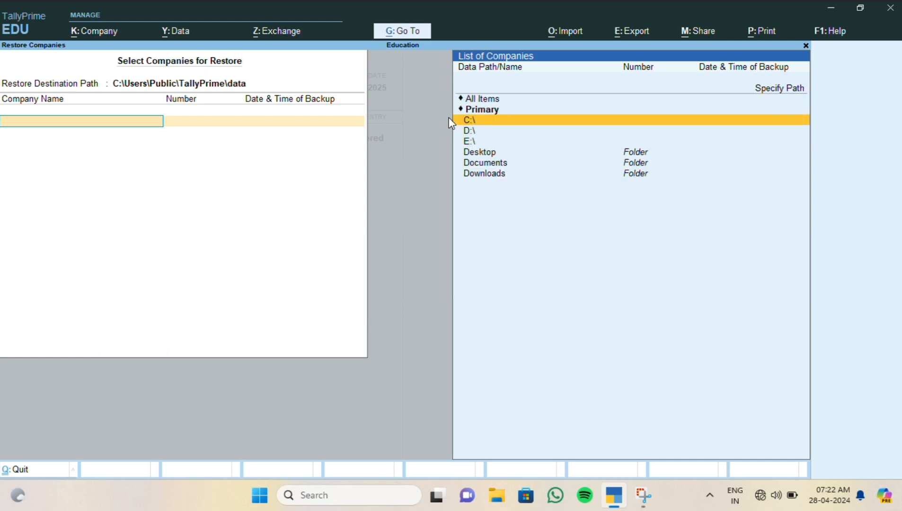
key(Return)
key(Down)
key(Down)
key(Down)
key(Down)
key(Down)
key(Down)
key(Down)
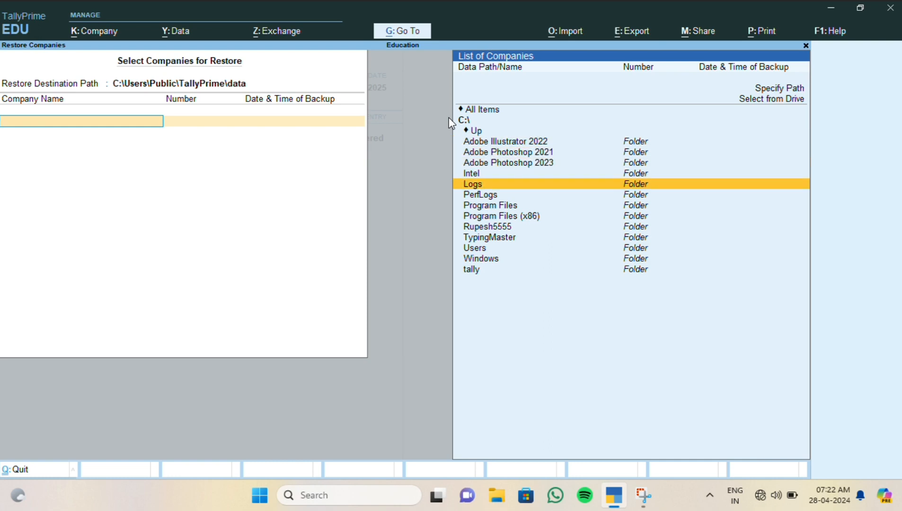
key(Down)
key(Down)
key(Down)
key(Down)
key(Down)
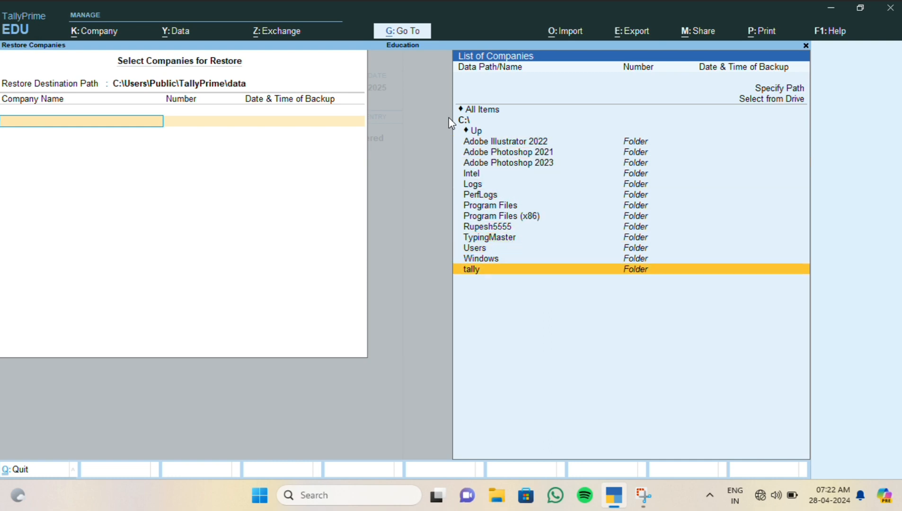
key(Return)
key(Return)
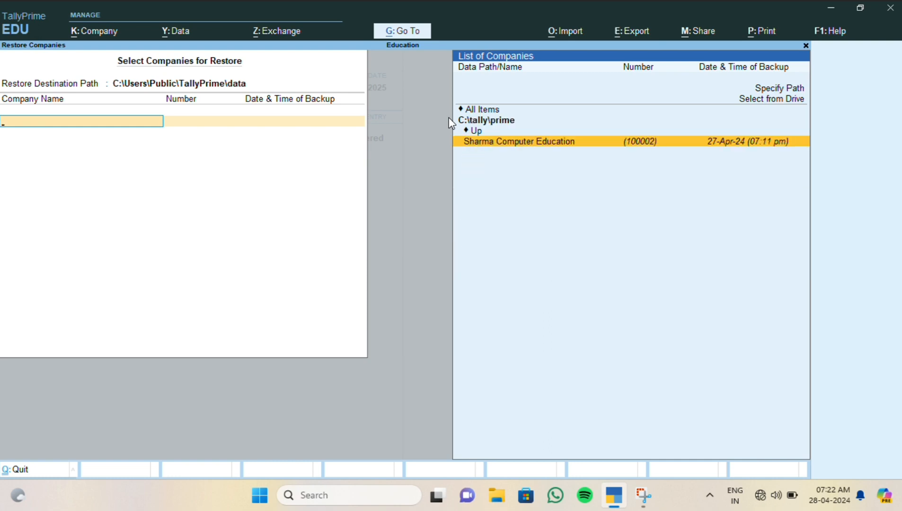
key(Return)
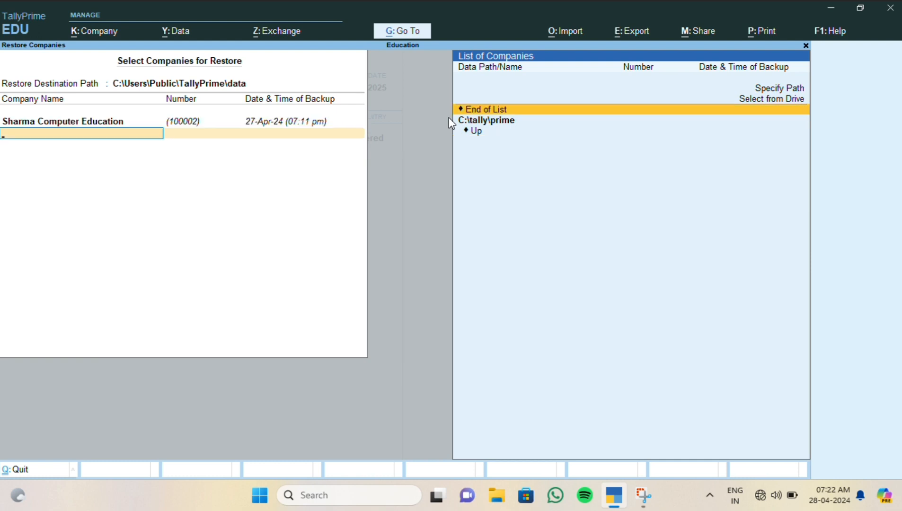
key(Return)
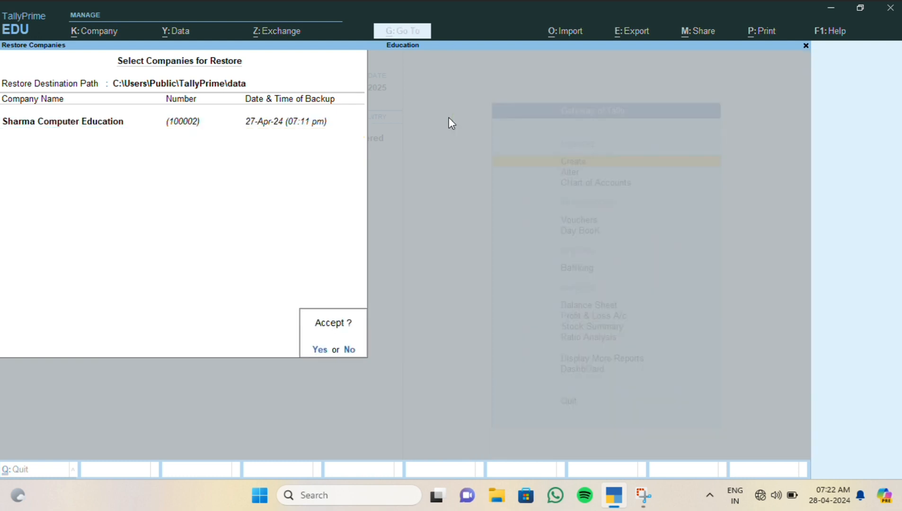
key(Return)
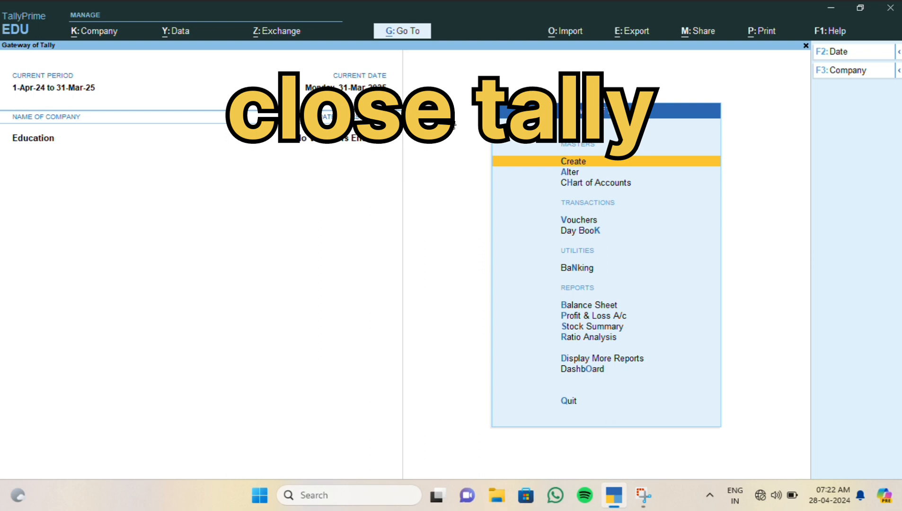
- Quit TallyPrime and relaunch it from the desktop shortcut, continuing past the licence options
key(Escape)
key(Return)
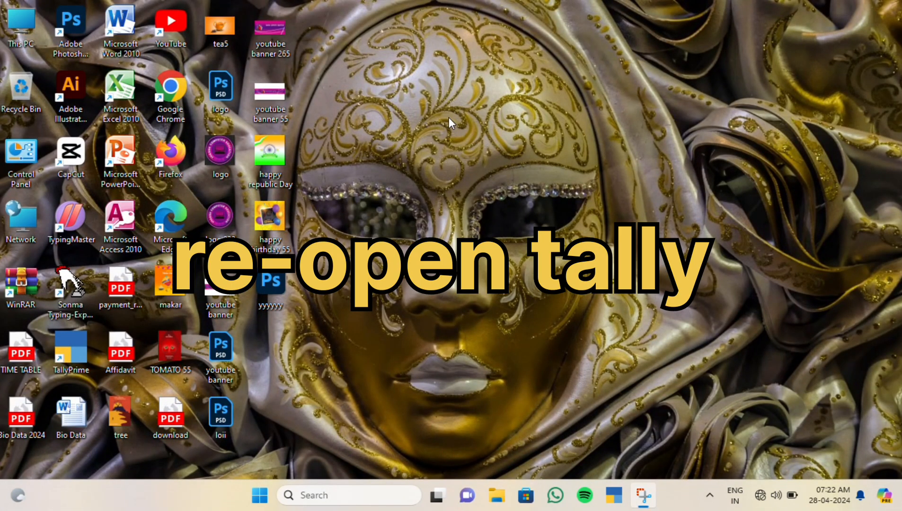
click(450, 124)
key(Up)
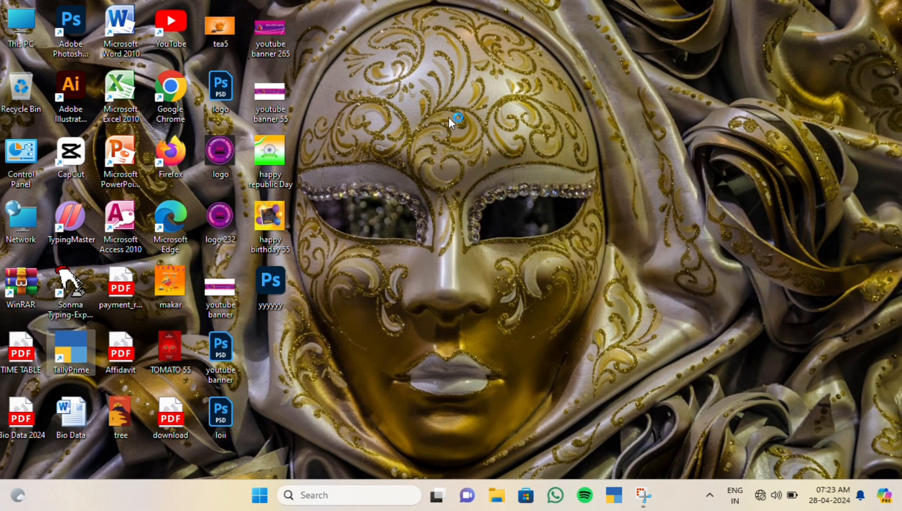
key(Return)
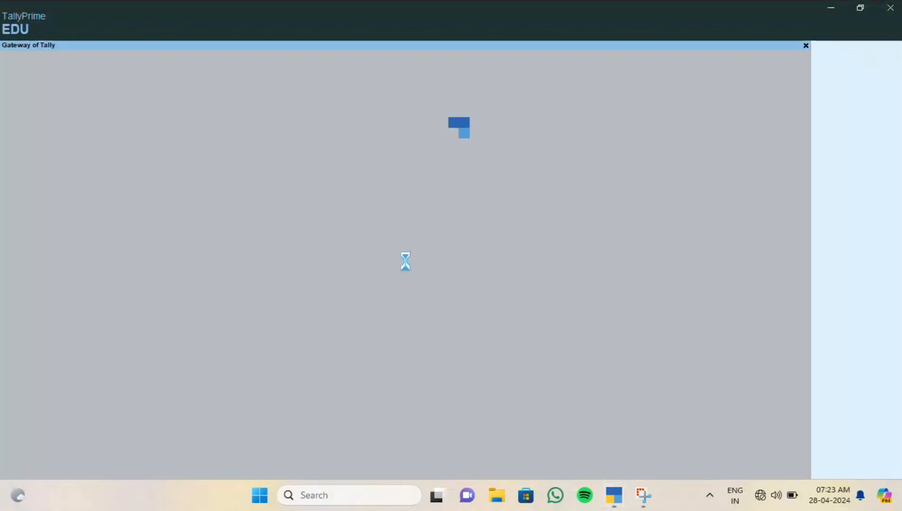
key(t)
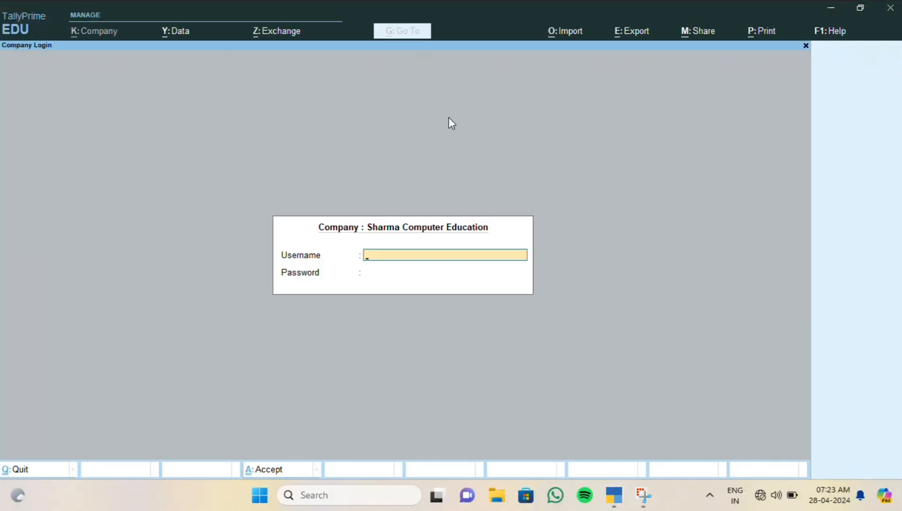
- Select Sharma Computer Education and log in with its username and password
key(Escape)
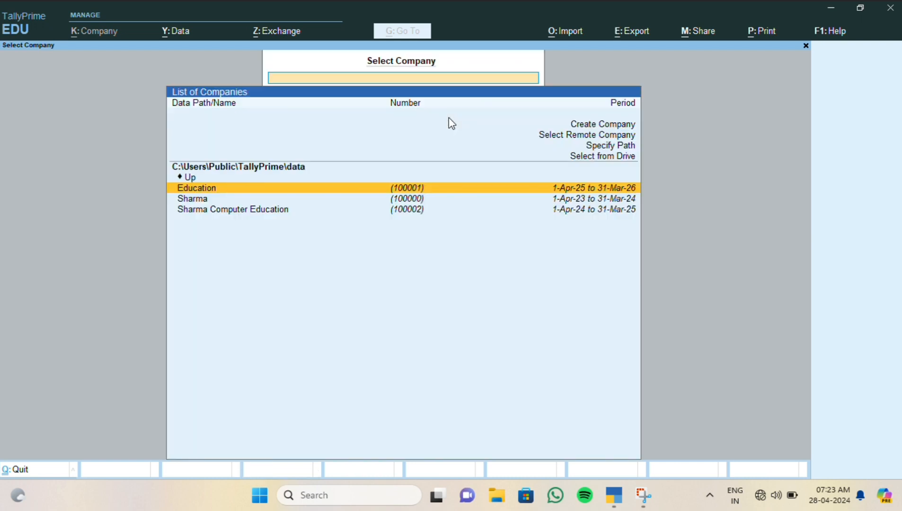
key(Down)
key(Down)
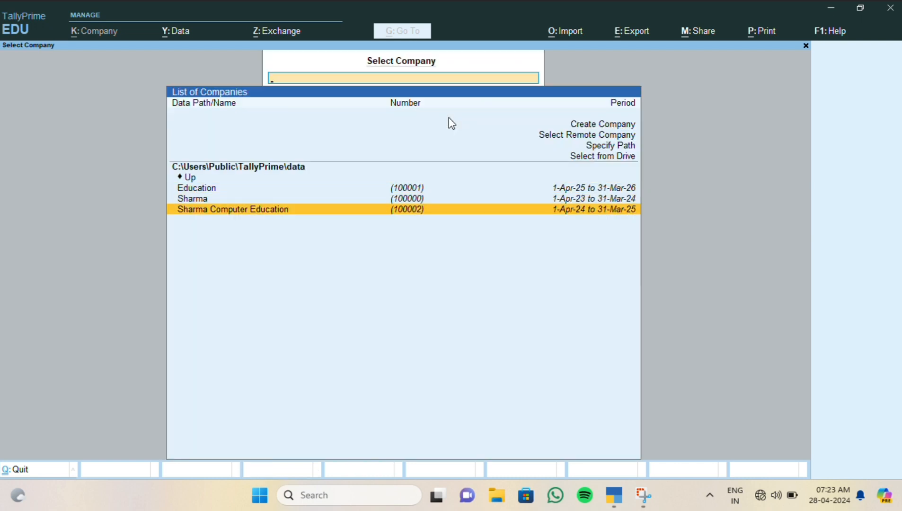
key(Return)
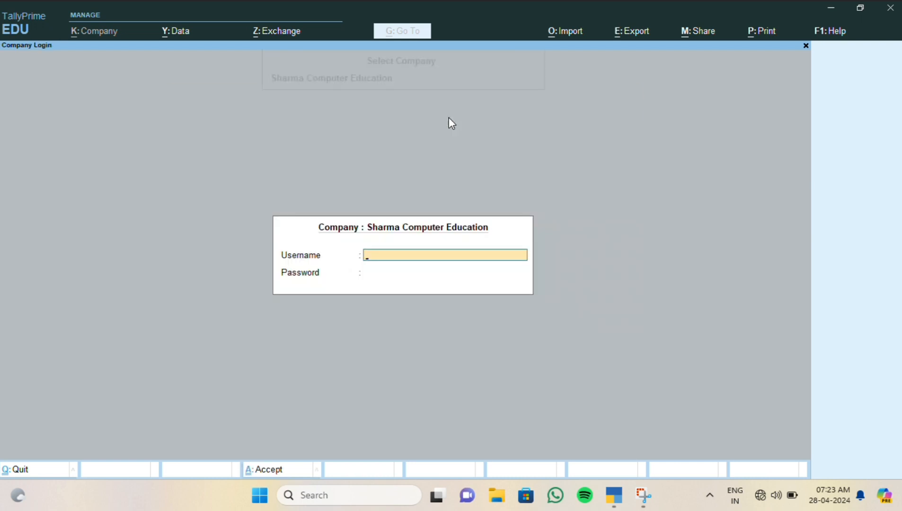
text(rupesh)
key(Return)
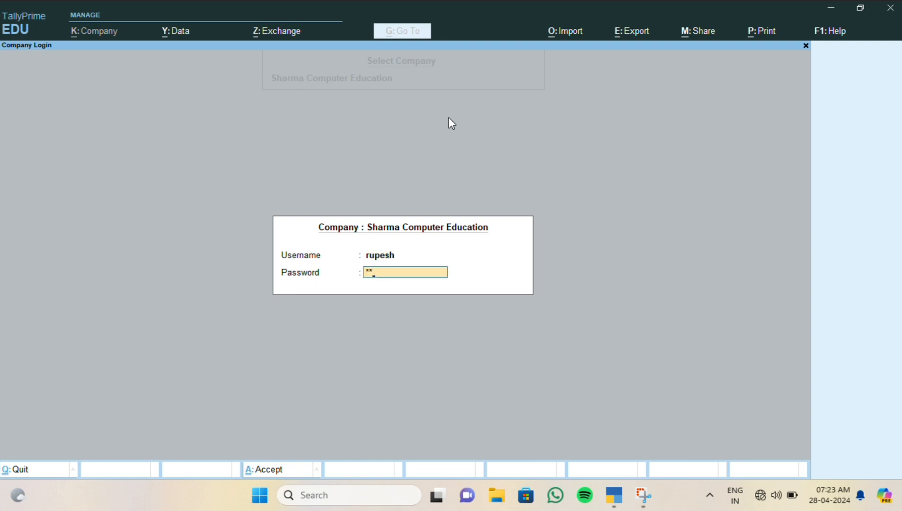
key(Return)
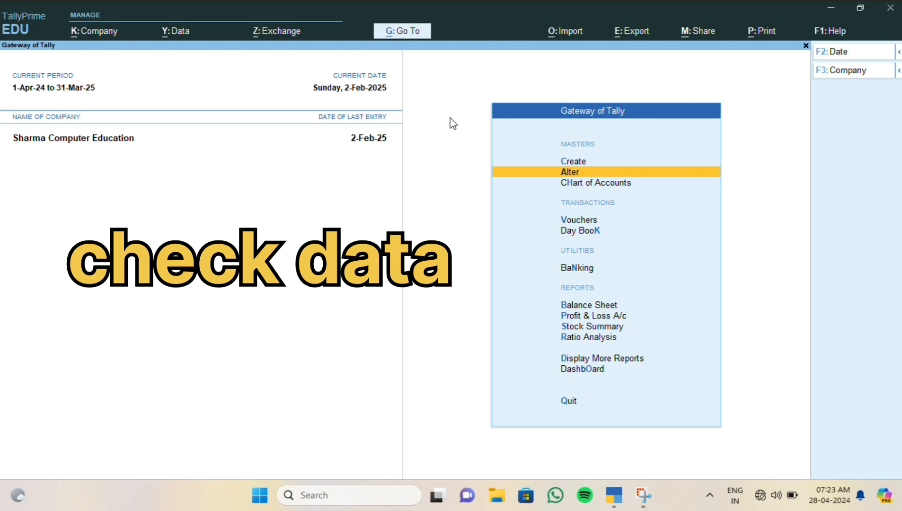
- View the Day Book, then the Balance Sheet totalling 20,18,375.14
key(Down)
key(Down)
key(Down)
key(Down)
key(Down)
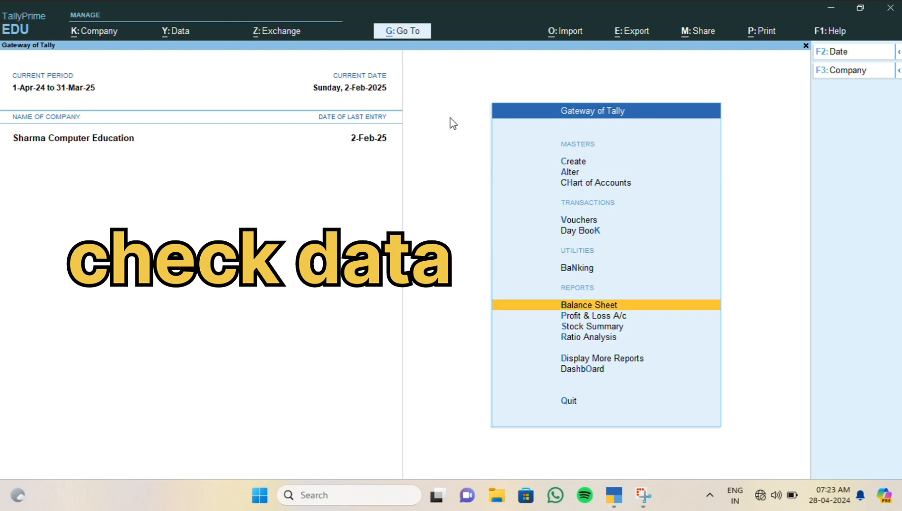
key(Up)
key(Up)
key(Up)
key(Down)
key(Return)
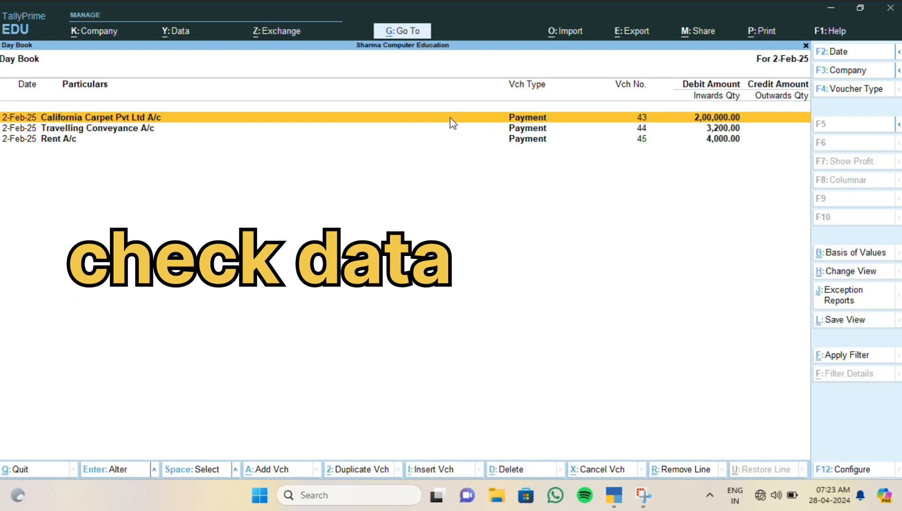
key(Escape)
key(Return)
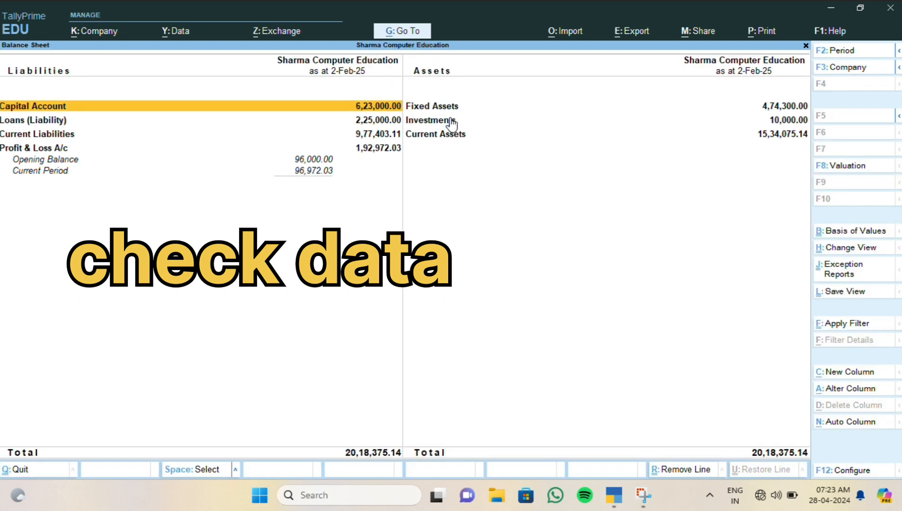
key(Escape)
- View the Profit & Loss A/c, then quit TallyPrime
key(Down)
key(Return)
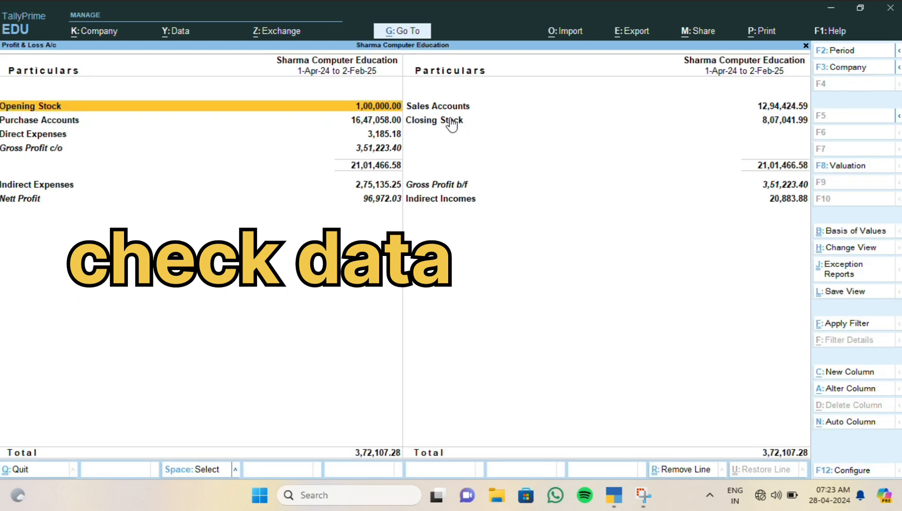
key(Escape)
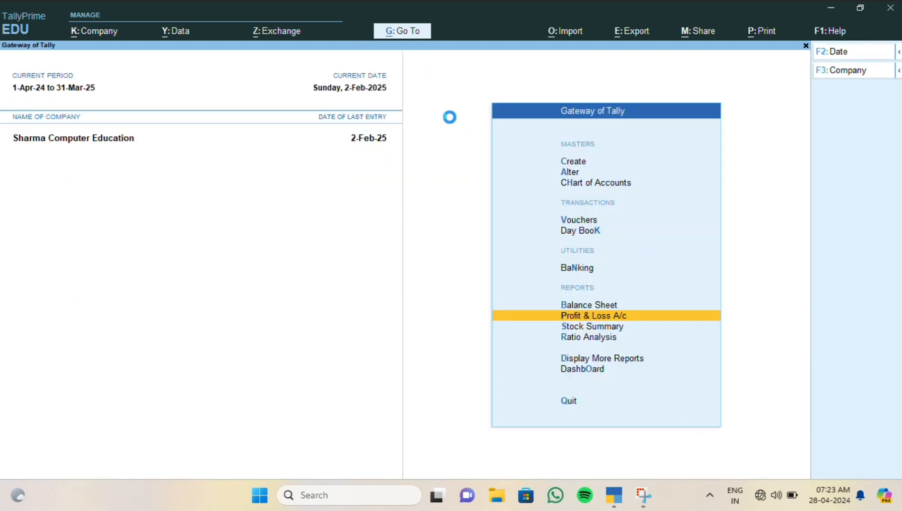
key(Escape)
key(Return)
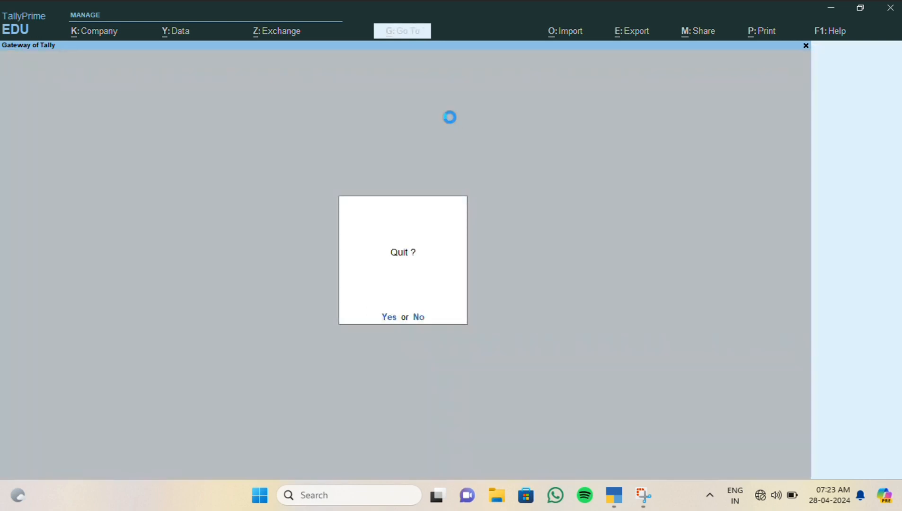